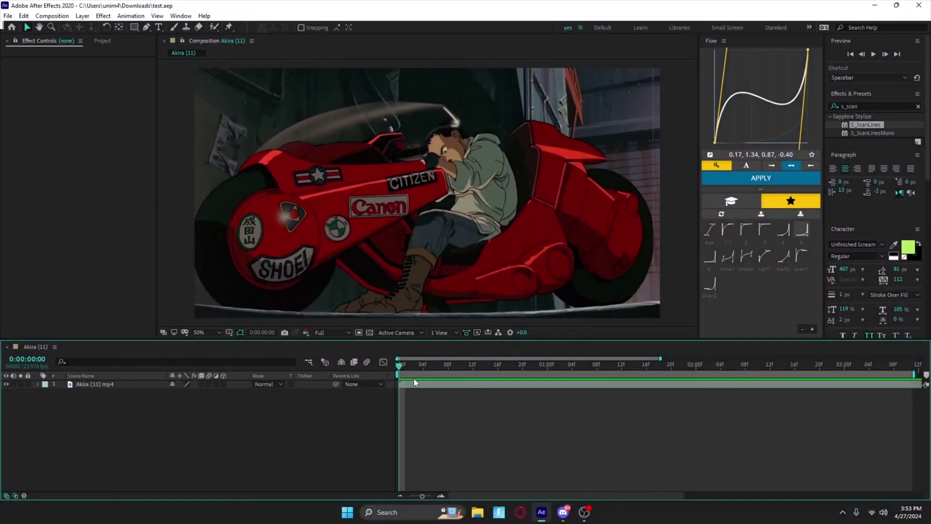
Step: Add an adjustment layer above the Akira (11).mp4 clip and apply the Transform effect to it
left_click(414, 381)
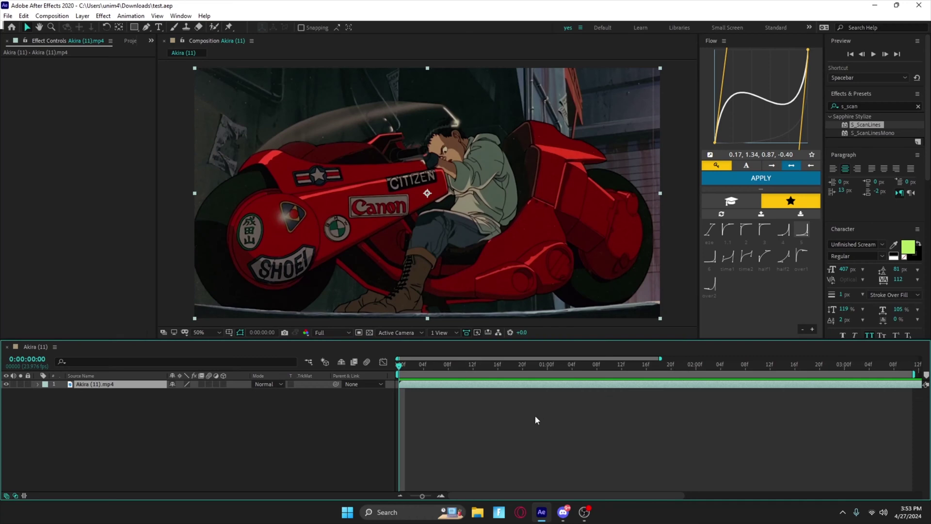
key("ctrl+alt+y")
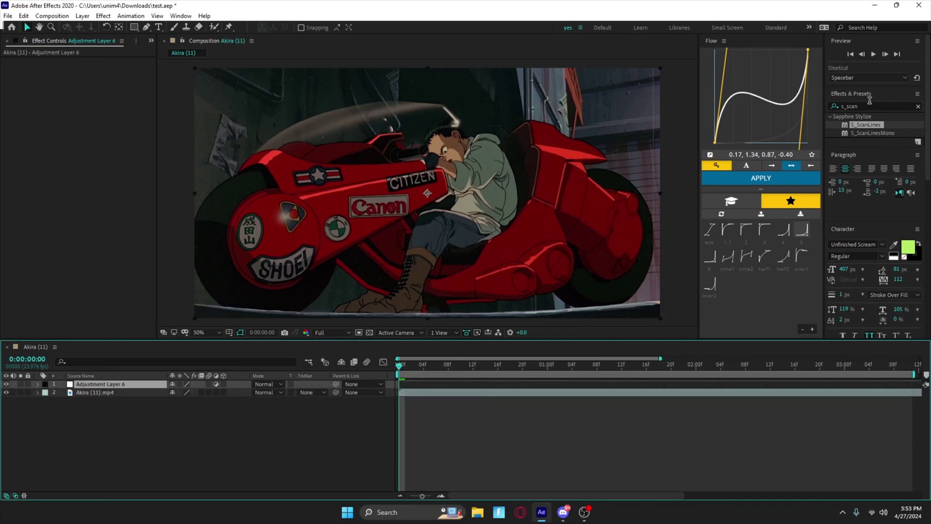
left_click(857, 106)
type("trans")
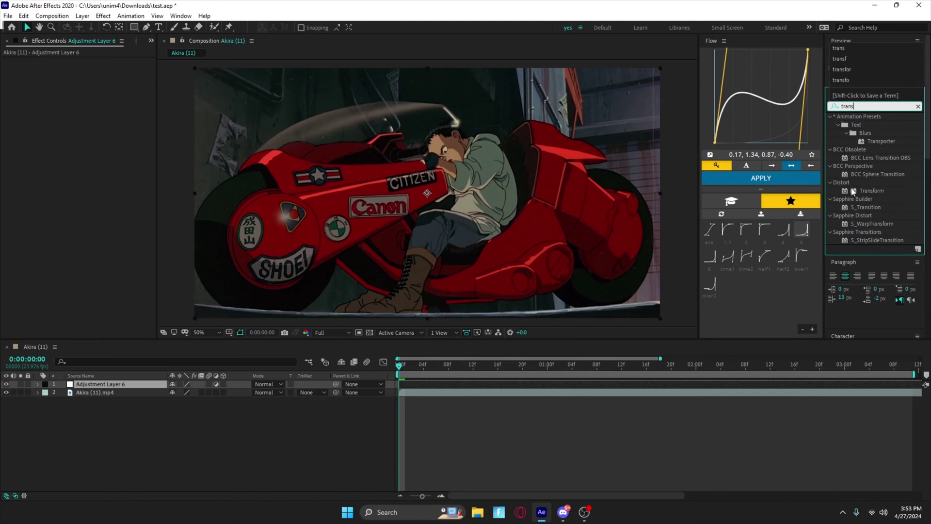
left_click_drag(871, 190, 462, 388)
Step: Turn off Uniform Scale in the Transform effect and set Scale Height to 80
left_click(88, 86)
left_click(93, 102)
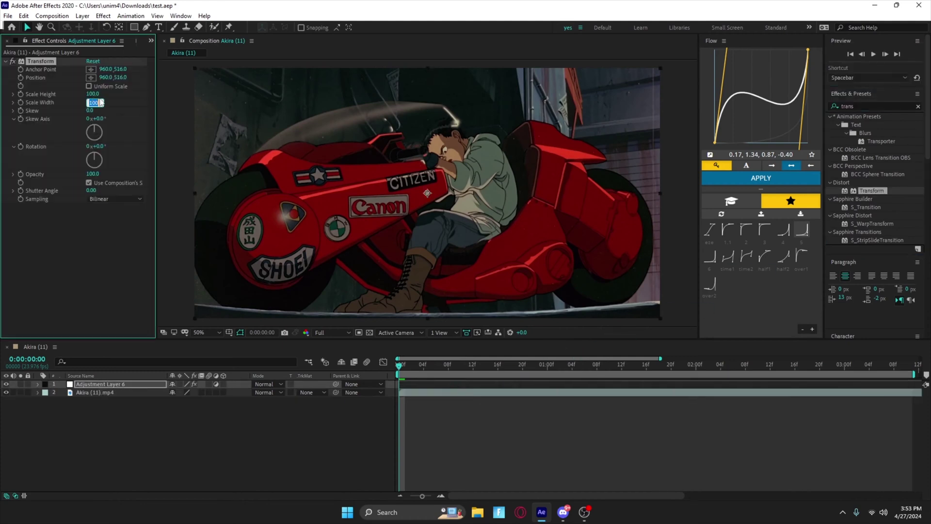
left_click(121, 103)
left_click(93, 94)
type("80")
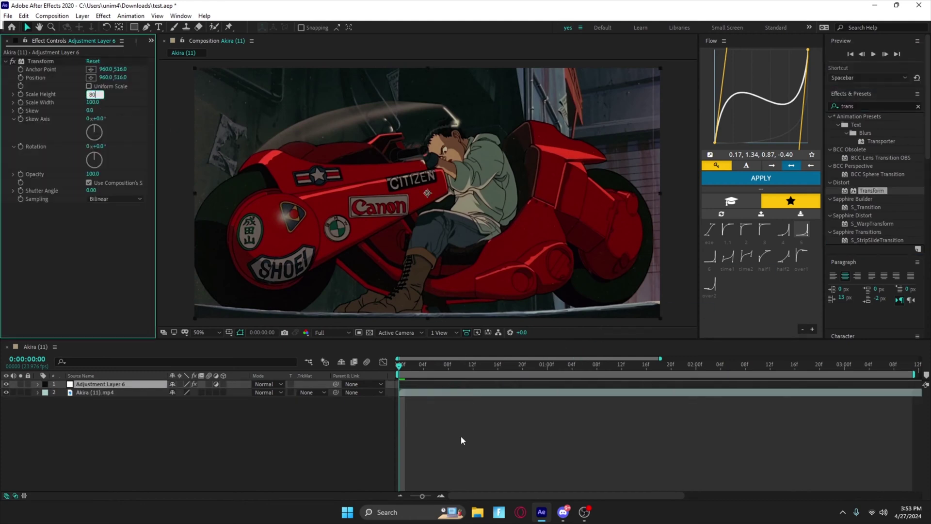
left_click(460, 435)
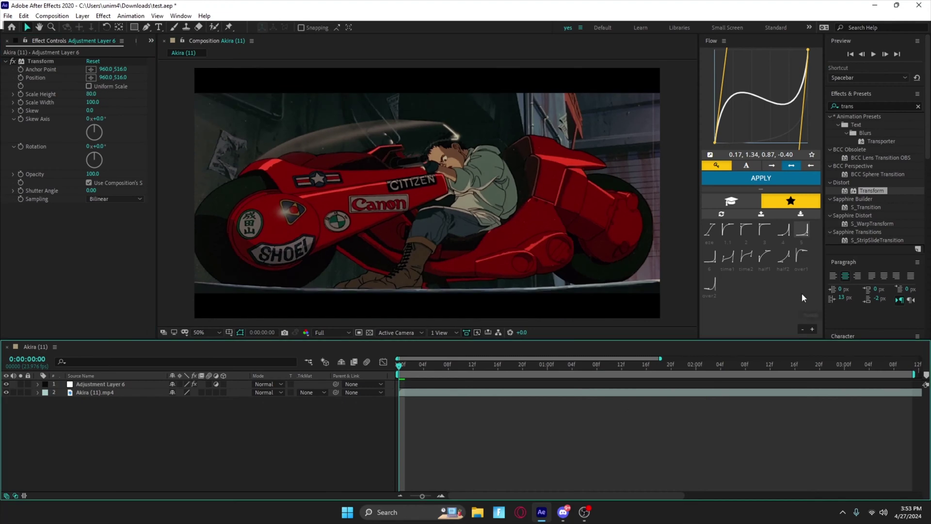
Step: Apply the Sapphire S_ScanLines effect to the adjustment layer and set its Lines Frequency to 150
left_click(849, 105)
type("scan")
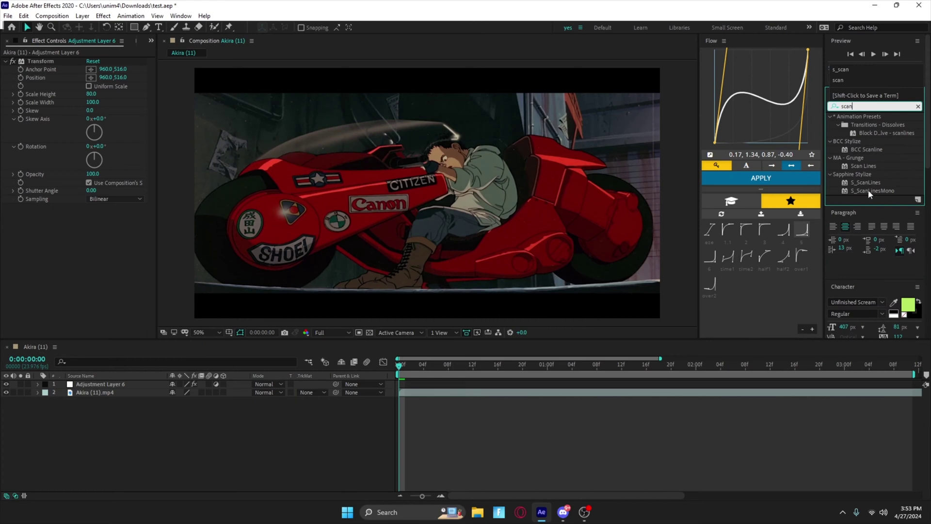
left_click(868, 183)
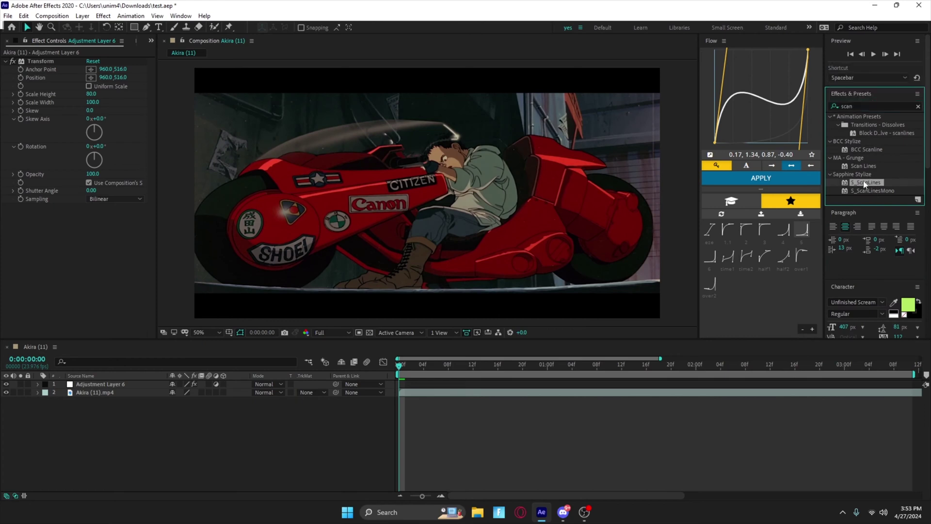
left_click_drag(865, 184, 480, 384)
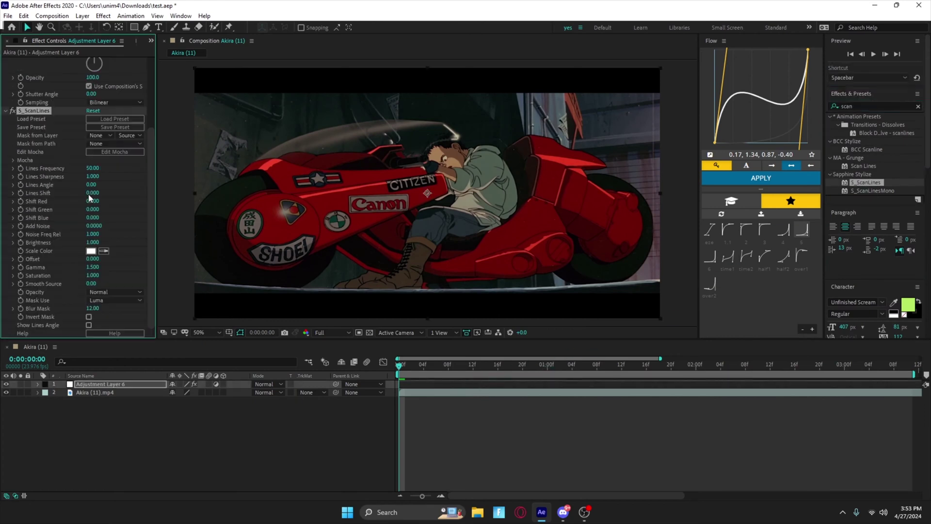
left_click(93, 168)
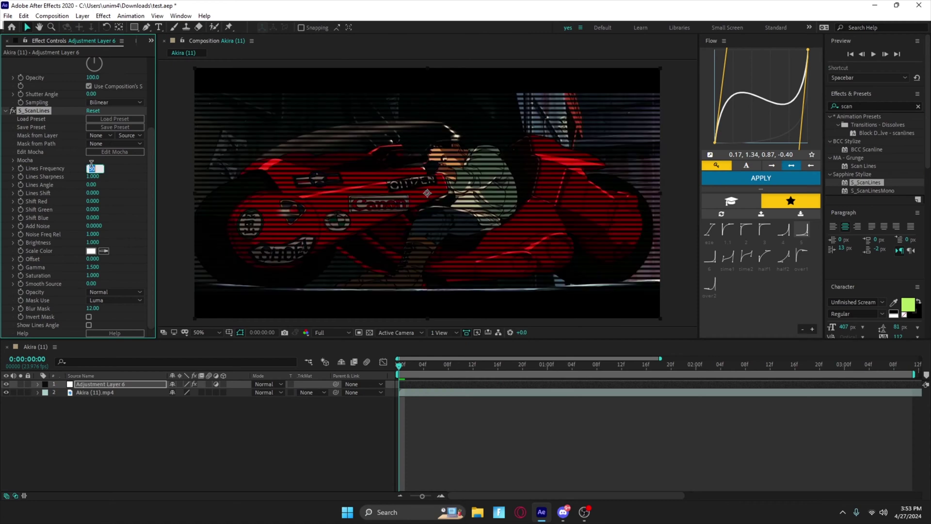
type("1")
key("Return")
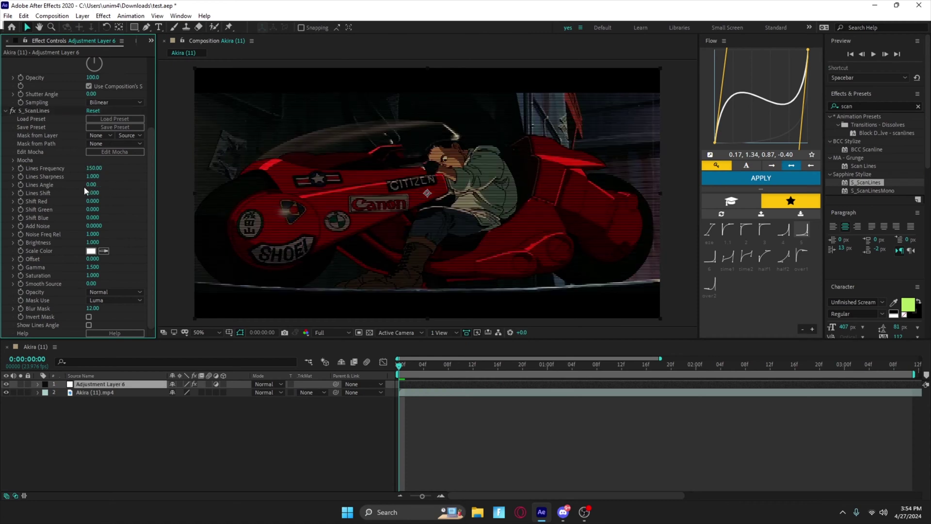
Step: Add the expression random(.5) to the S_ScanLines Lines Sharpness and check the flicker across the first frames
left_click(21, 176, "alt")
type("random(.5")
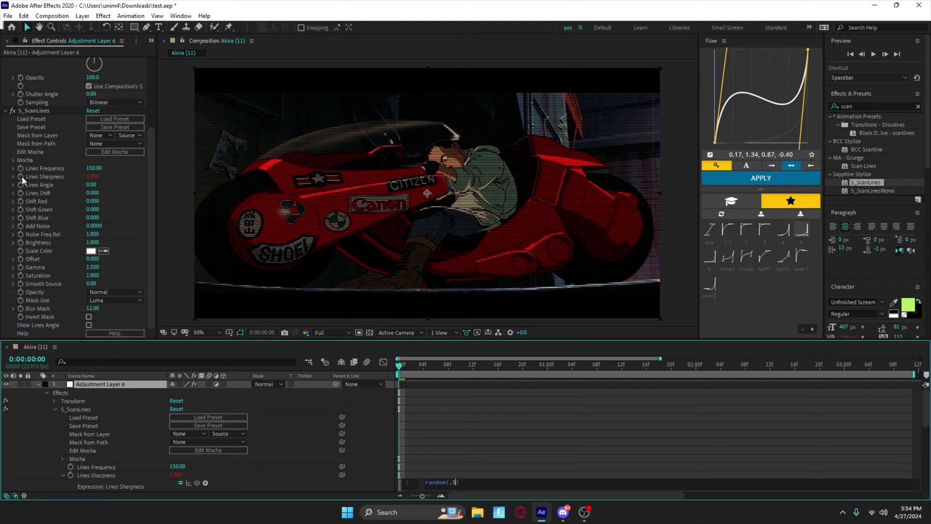
key("Return")
left_click(425, 420)
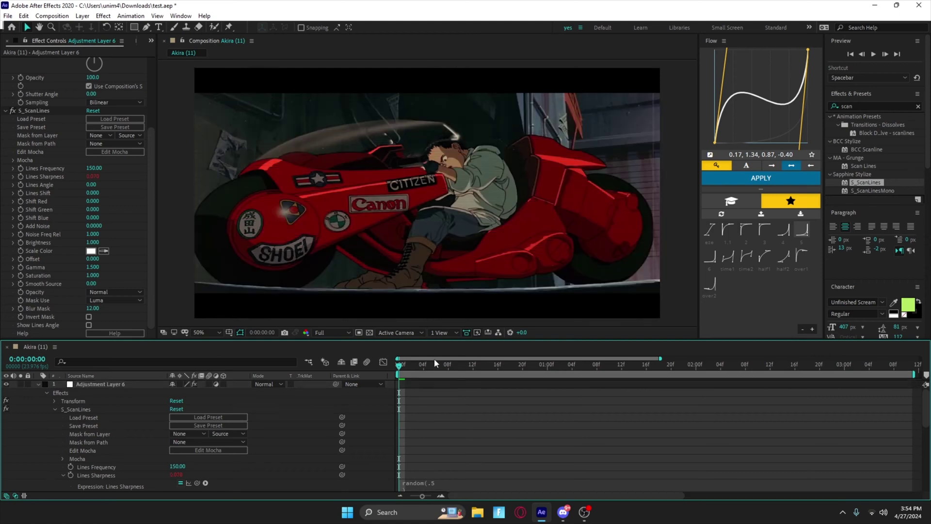
left_click(448, 364)
left_click_drag(484, 371, 399, 374)
Step: Apply a second S_ScanLines effect to the adjustment layer and set its Lines Frequency to 150
left_click(421, 383)
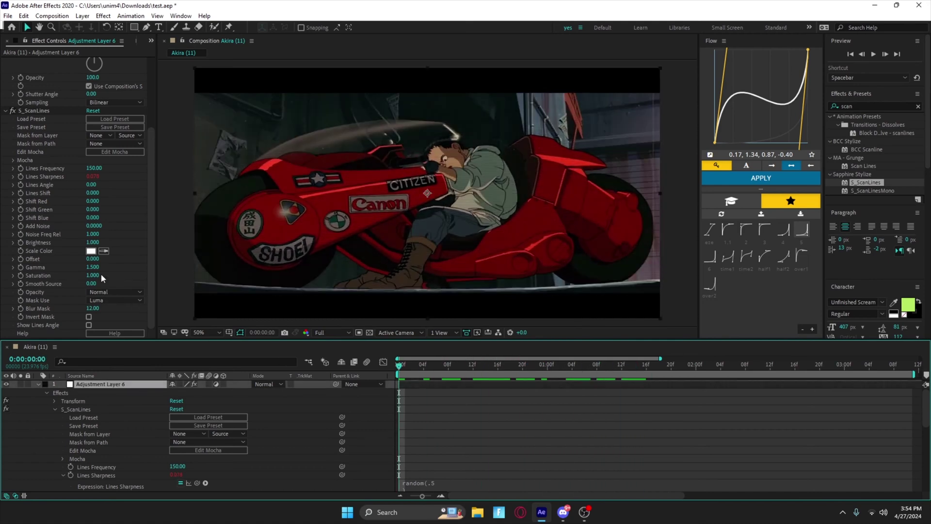
left_click_drag(864, 183, 423, 386)
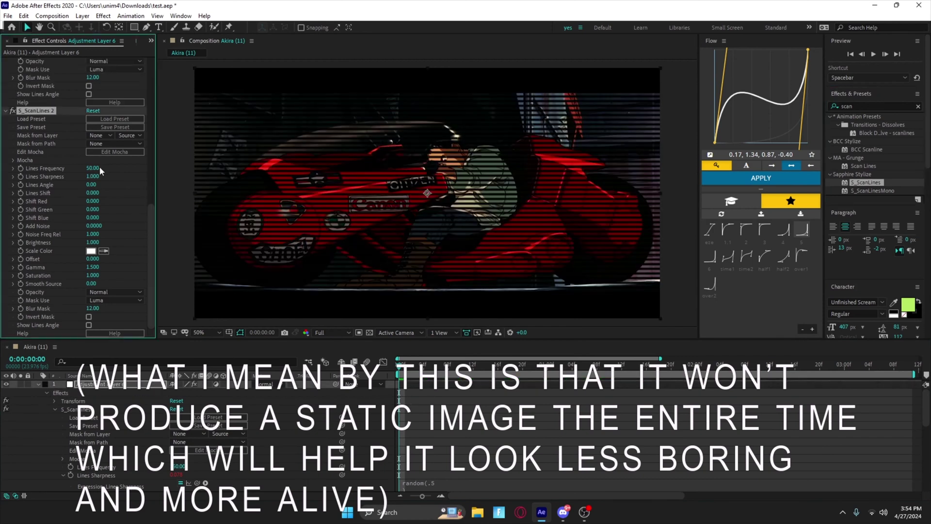
left_click(92, 168)
type("150")
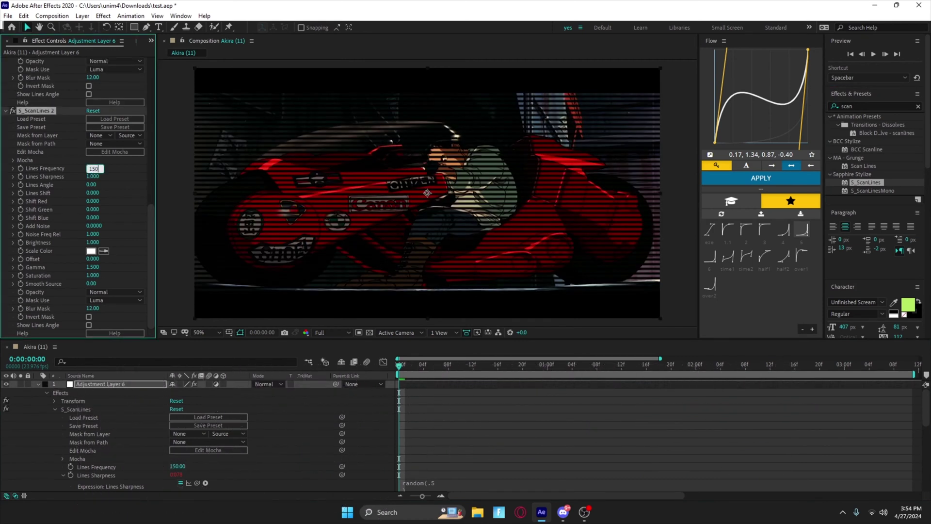
key("Return")
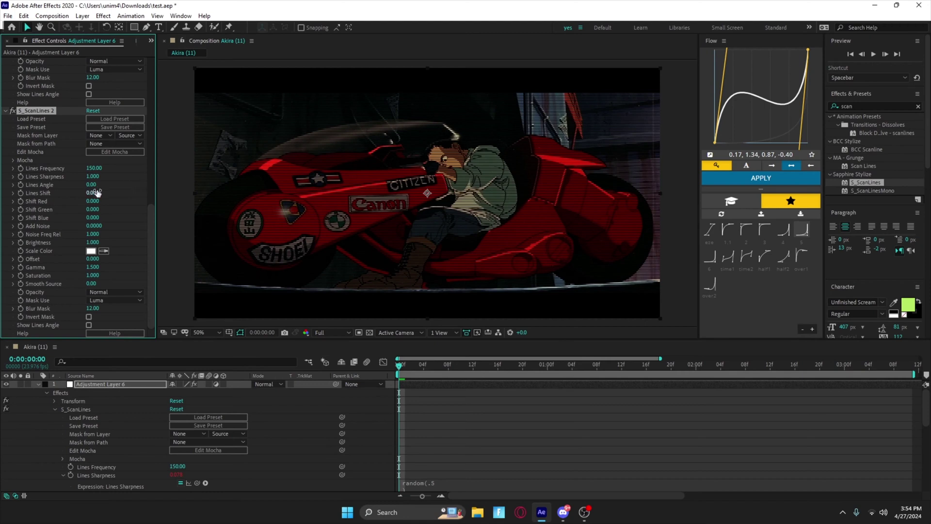
Step: Add an expression to the Lines Sharpness of the second S_ScanLines effect
left_click(21, 177, "alt")
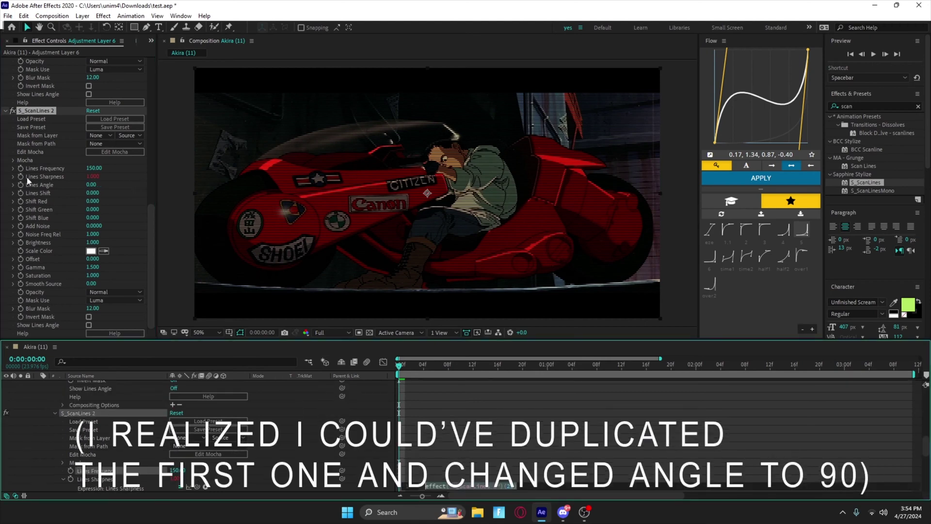
type("90")
key("Return")
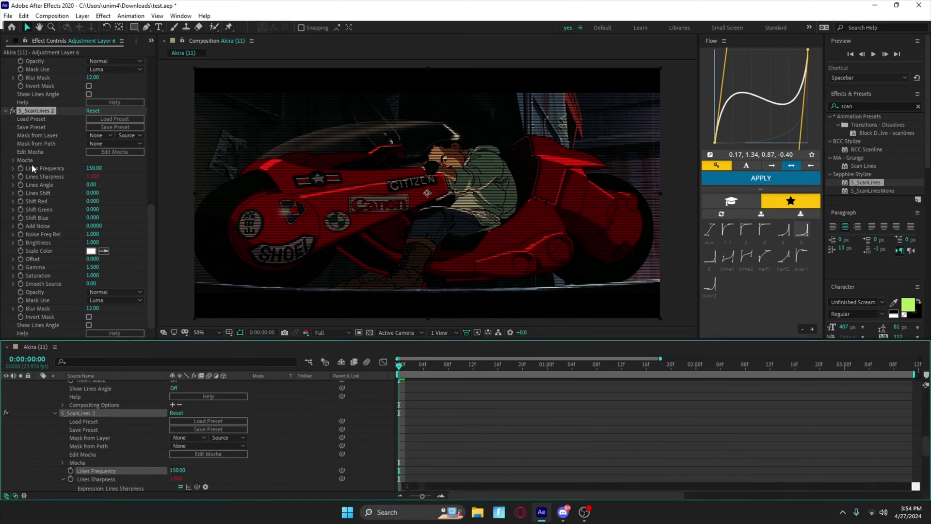
left_click(490, 410)
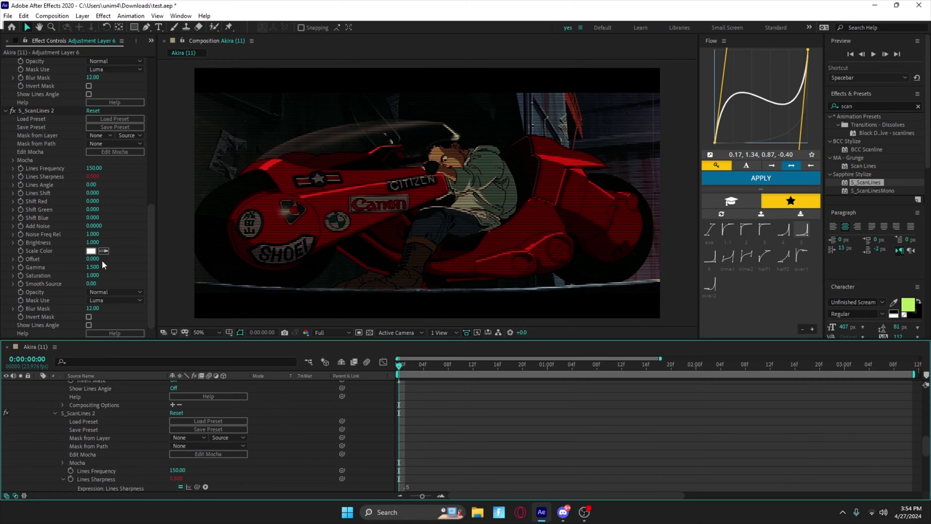
Step: Set the second S_ScanLines effect's Lines Angle to 90 and inspect the resulting line pattern up close
left_click(93, 184)
type("90")
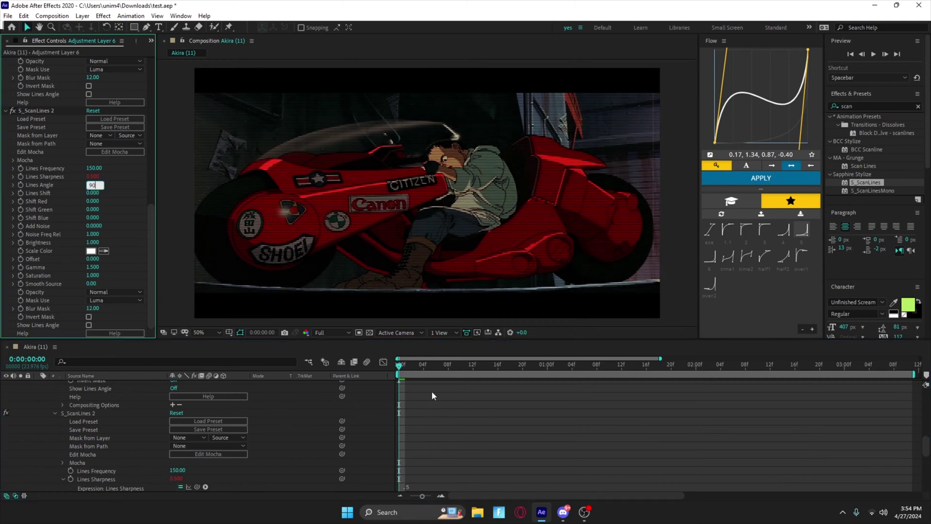
left_click(455, 428)
scroll(446, 277, "up", 6)
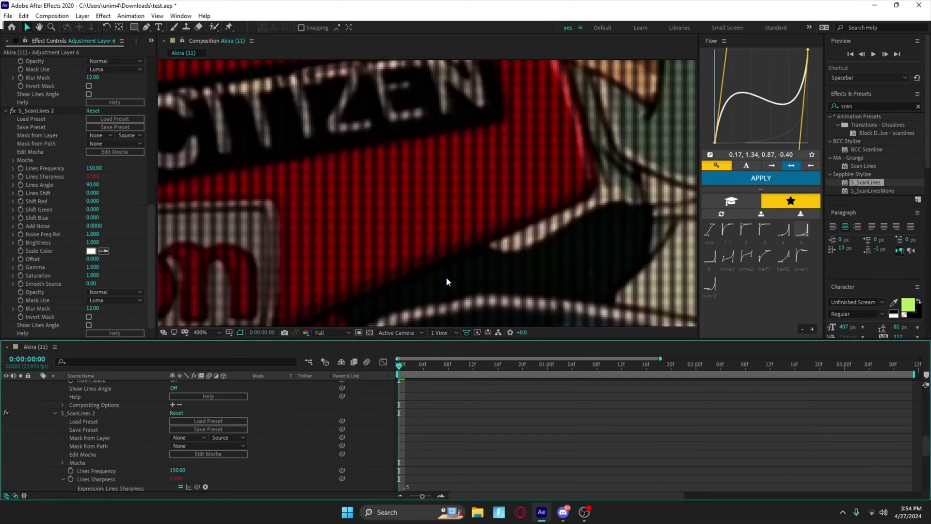
scroll(457, 262, "down", 8)
scroll(458, 263, "up", 2)
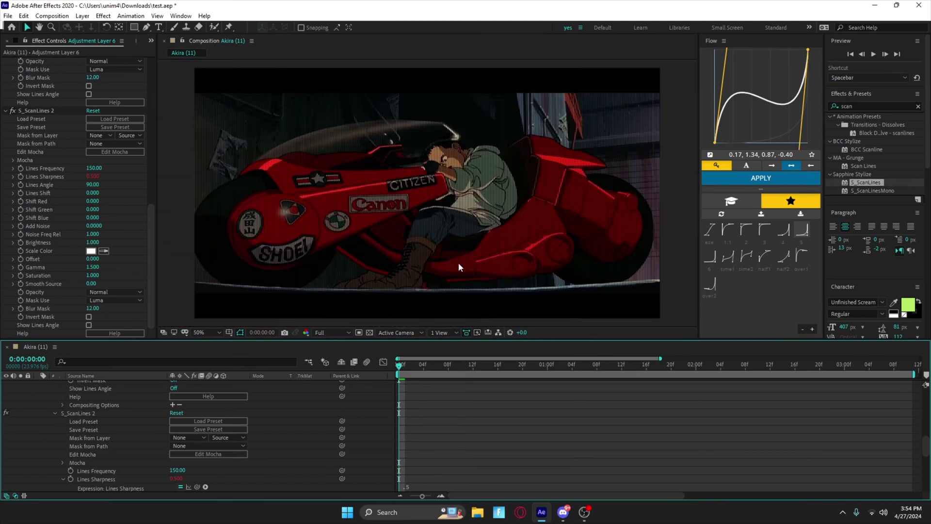
key("alt+Tab")
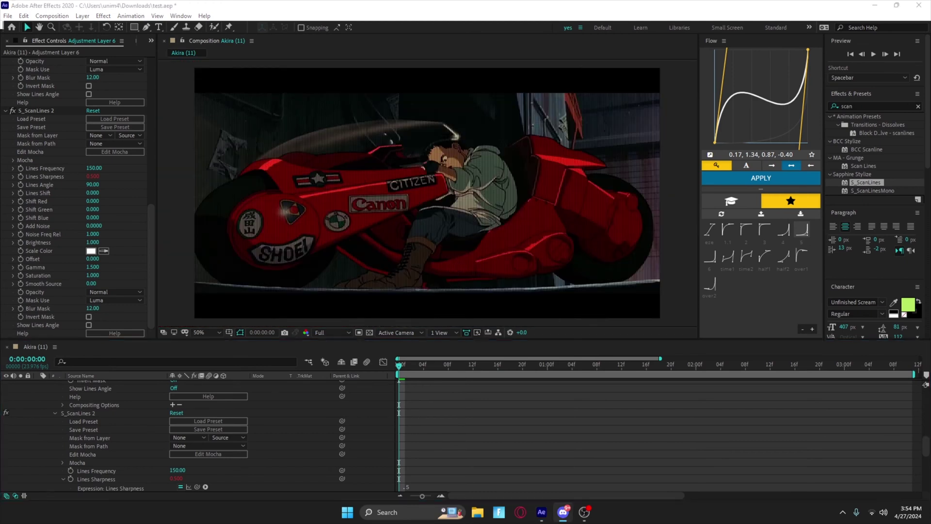
left_click(525, 432)
Step: Apply the S_DefocusPrism effect to the adjustment layer and set its Defocus Width to 0.10
scroll(501, 421, "down", 4)
scroll(461, 405, "up", 10)
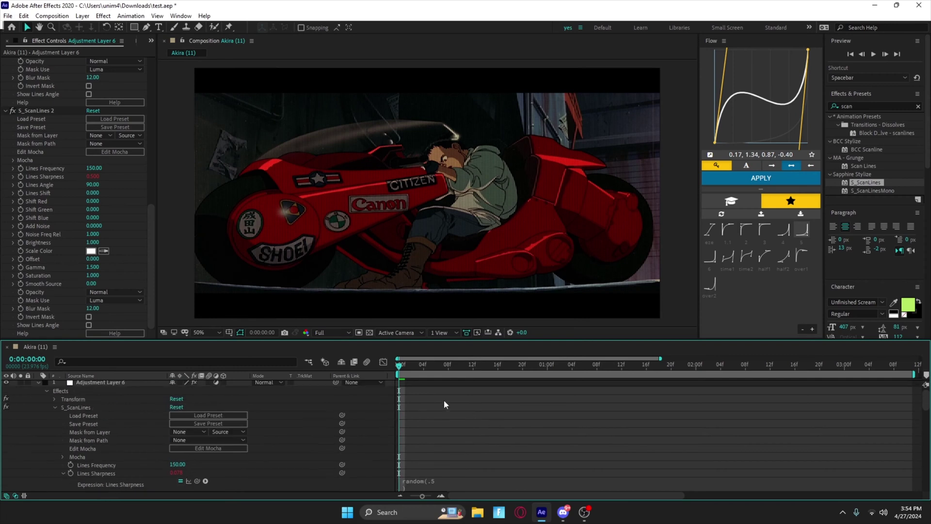
left_click(434, 383)
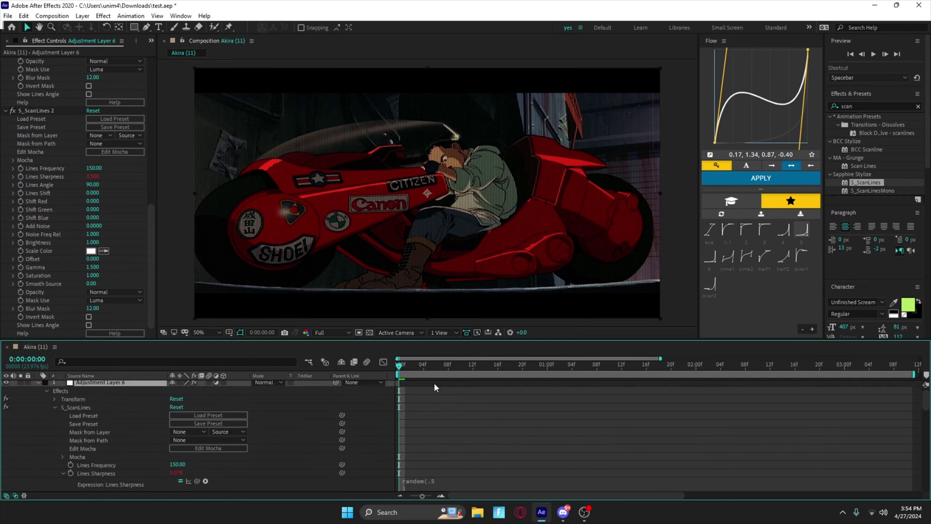
left_click(858, 106)
type("def")
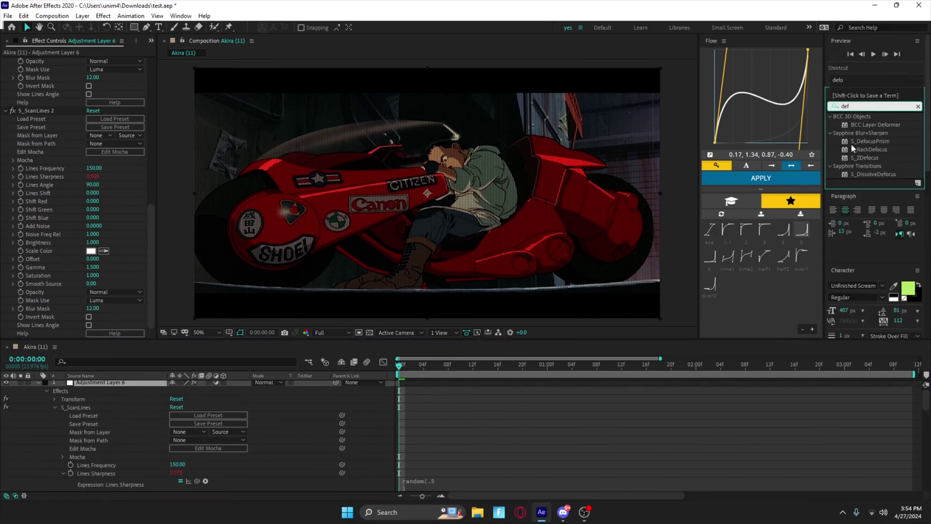
left_click_drag(870, 146, 425, 383)
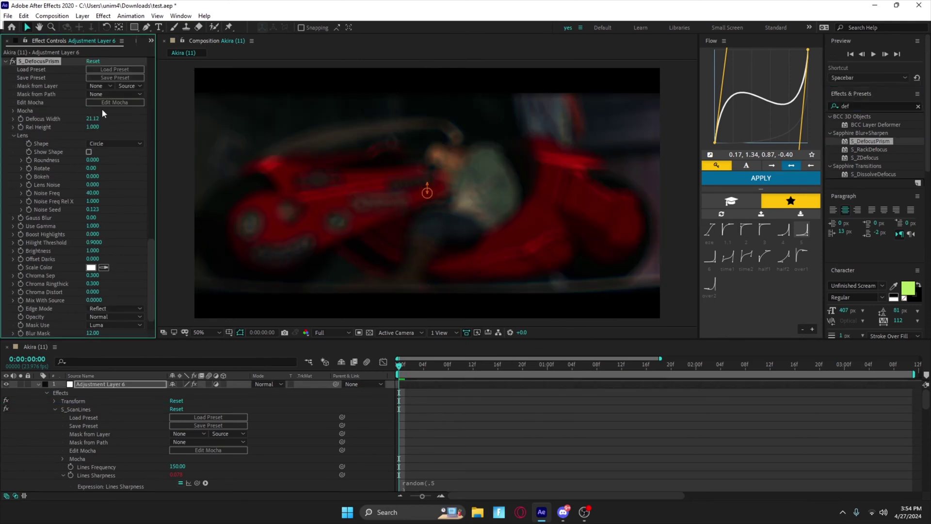
left_click(92, 118)
type("0")
key("Return")
left_click(129, 176)
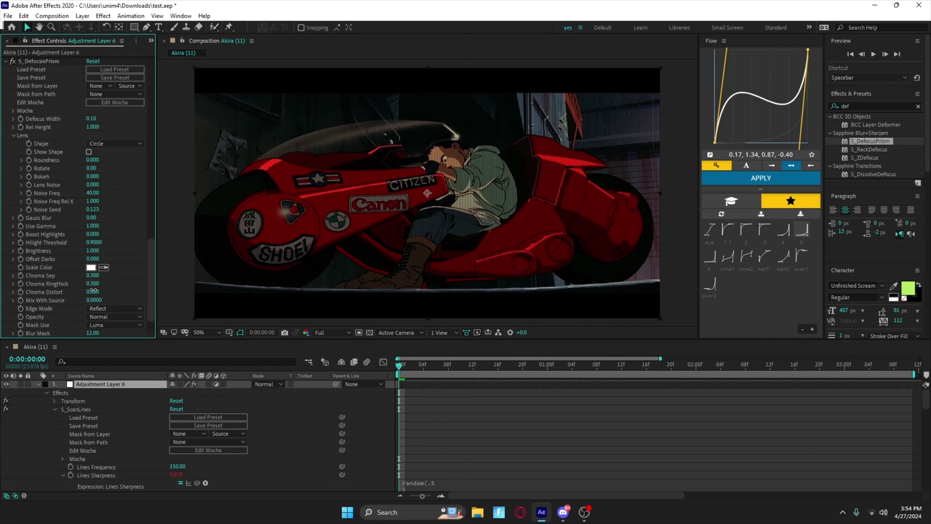
Step: Raise the S_DefocusPrism Chroma Distort to about 12.23 and inspect the color fringing in the frame
left_click_drag(93, 292, 232, 291)
left_click_drag(531, 291, 686, 290)
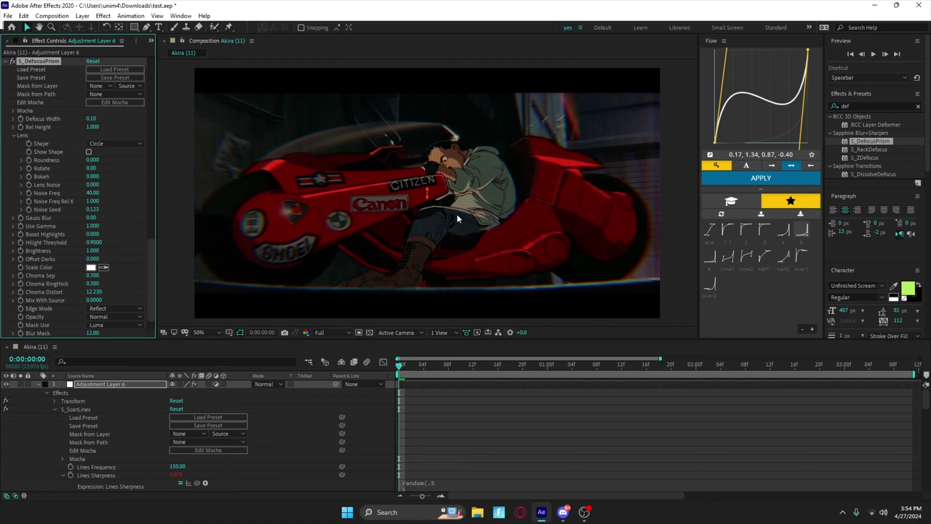
scroll(448, 213, "up", 2)
scroll(443, 212, "down", 2)
Step: Apply the Wave Warp effect to the adjustment layer and set its Wave Type to Smooth Noise
left_click(855, 105)
type("wave w")
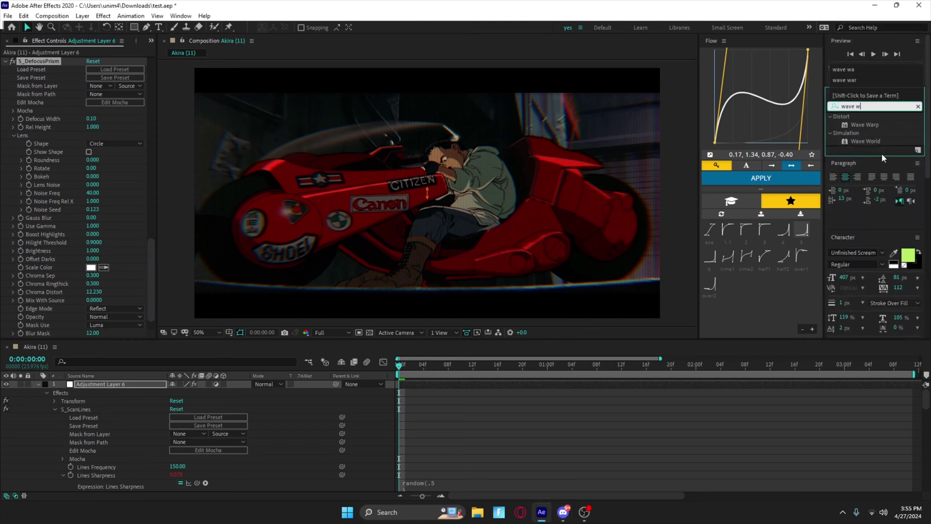
left_click(873, 126)
left_click_drag(873, 127, 447, 381)
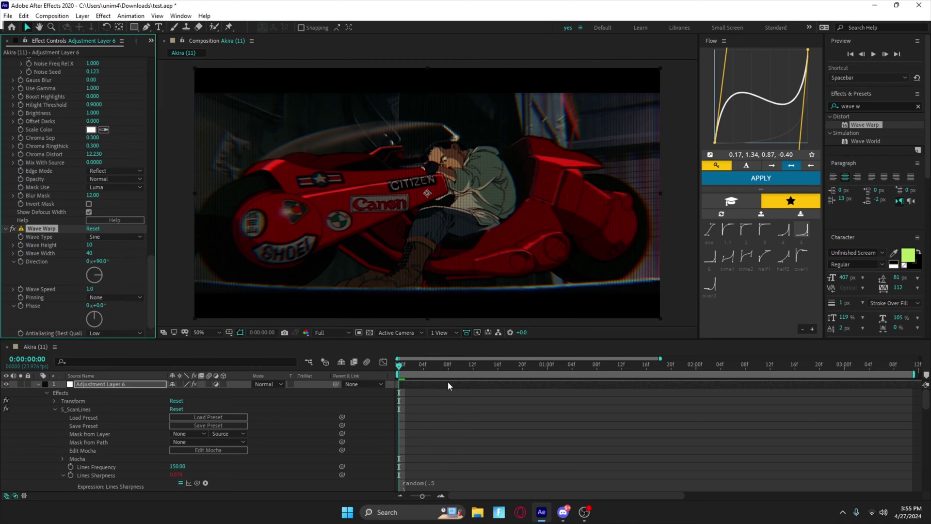
left_click(115, 237)
left_click(127, 333)
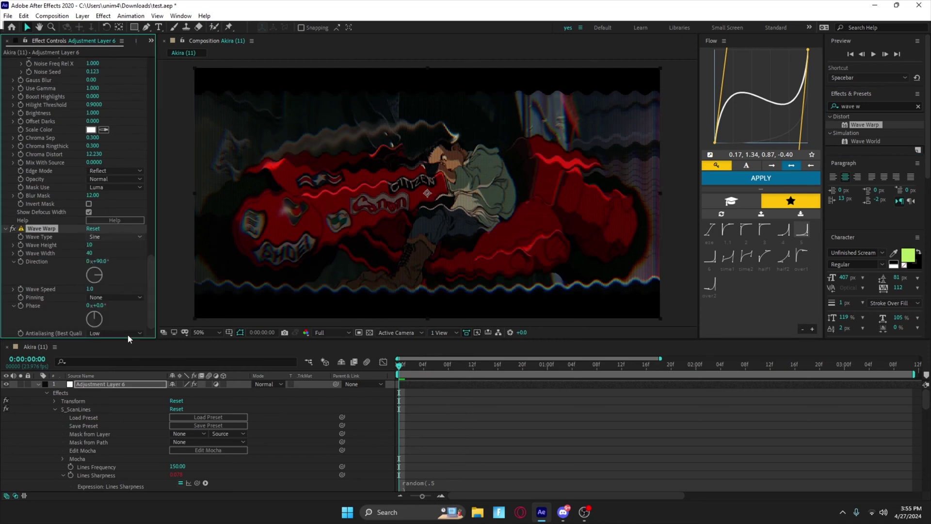
Step: Set the Wave Warp's Wave Height to 5 and toggle the effect off and on to compare the frame up close
left_click(90, 245)
type("40")
key("Return")
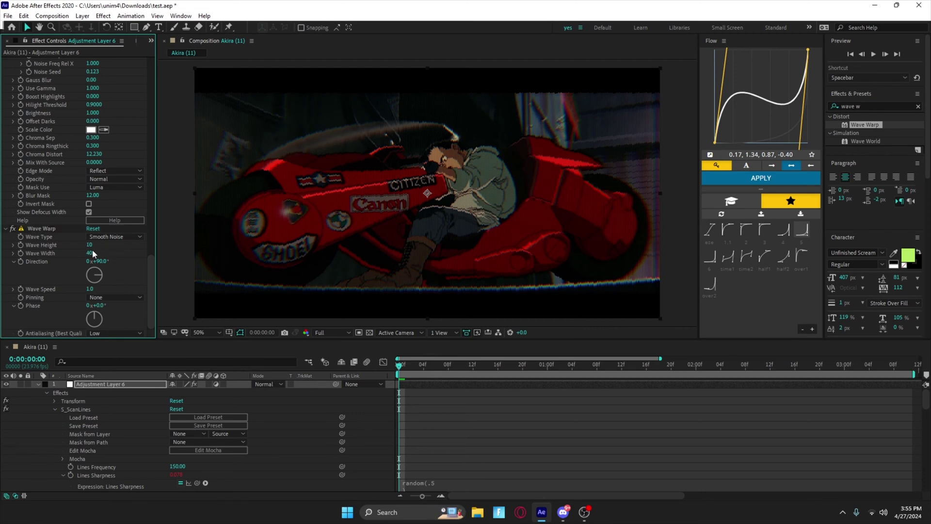
left_click_drag(90, 246, 97, 251)
left_click(93, 245)
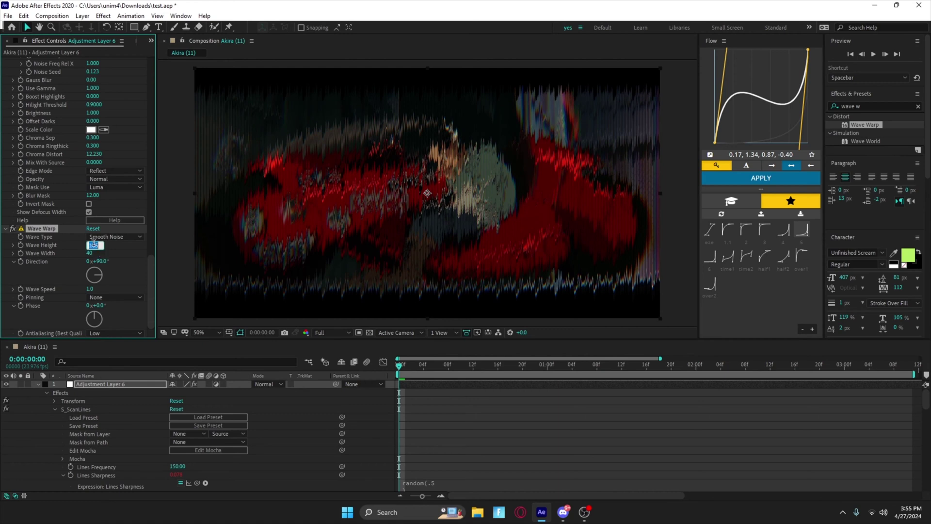
type("5")
key("Return")
scroll(424, 213, "up", 4)
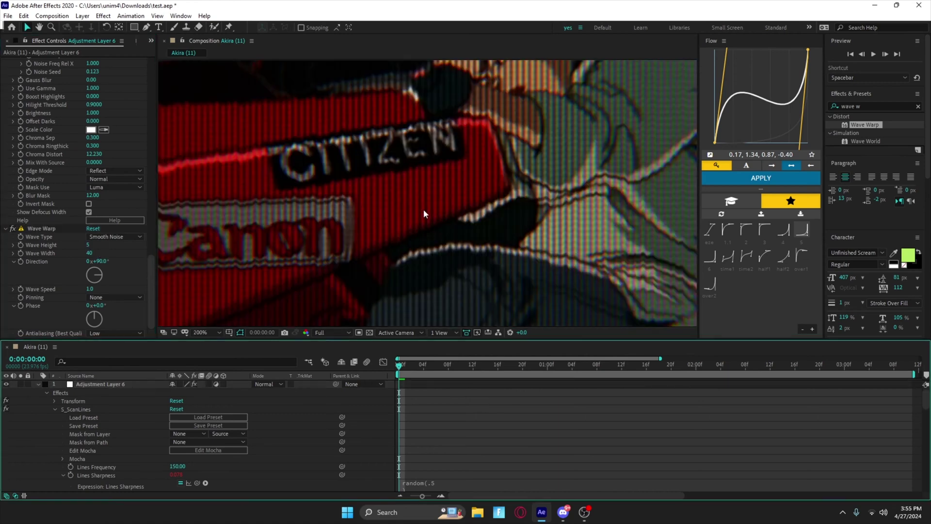
left_click(13, 228)
left_click(13, 228)
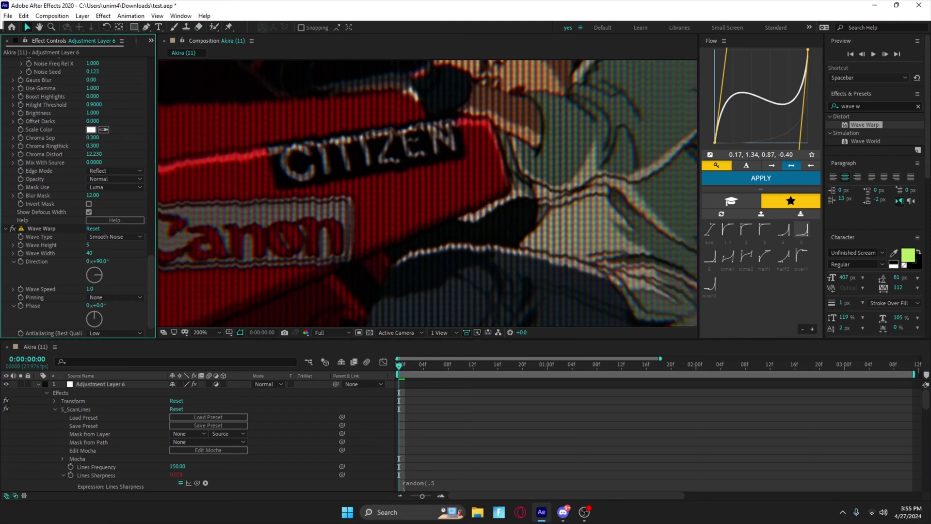
Step: Set the Wave Warp's Wave Speed to 0.5
key("alt+Tab")
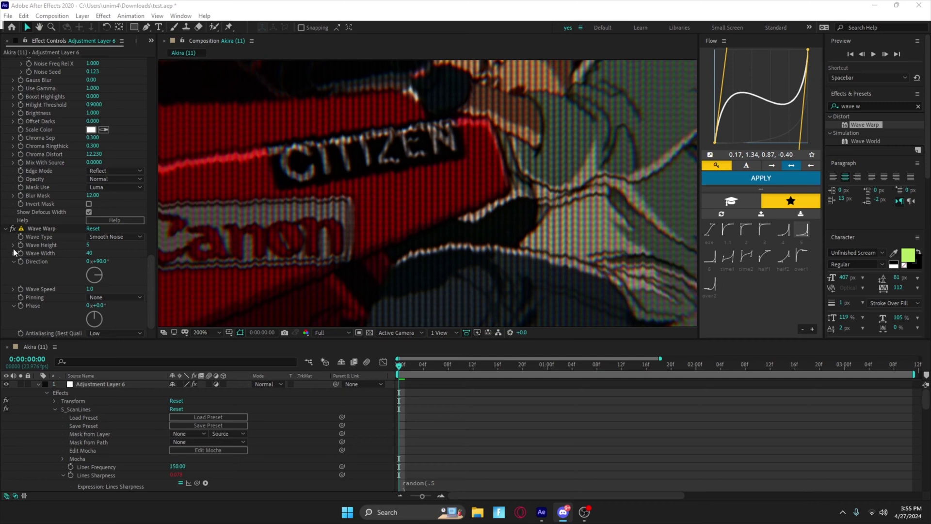
left_click(90, 289)
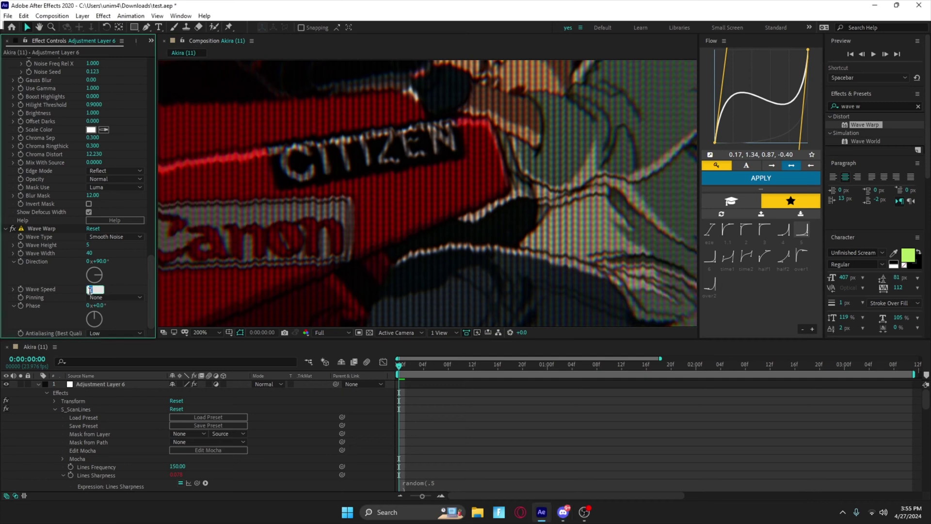
type(".5")
key("Return")
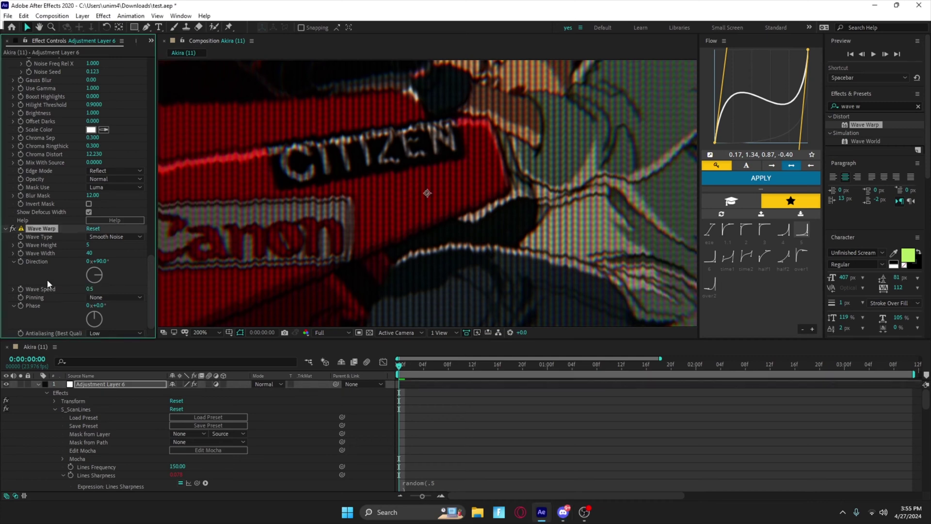
left_click(457, 391)
left_click(457, 386)
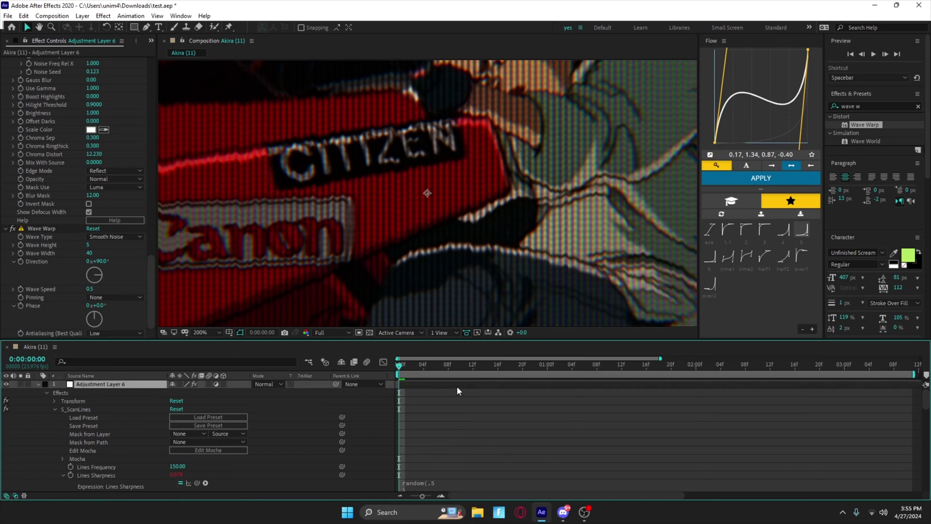
Step: Apply a second Wave Warp effect to the adjustment layer and set its Wave Type to Square
key("alt+Tab")
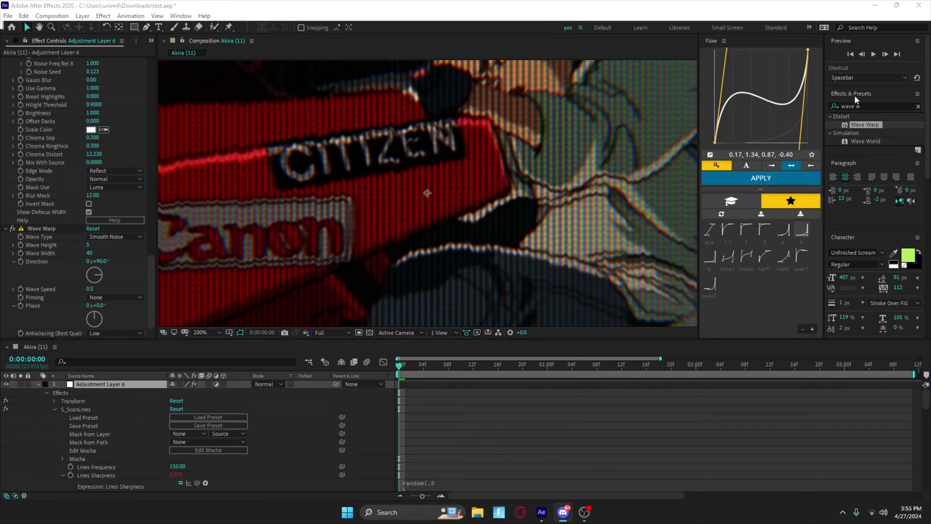
left_click_drag(865, 125, 429, 384)
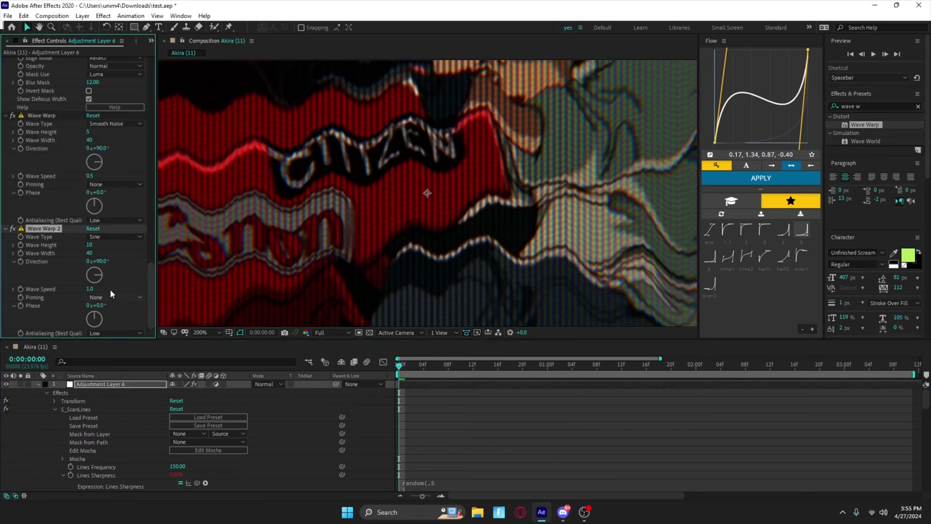
left_click(99, 237)
left_click(114, 258)
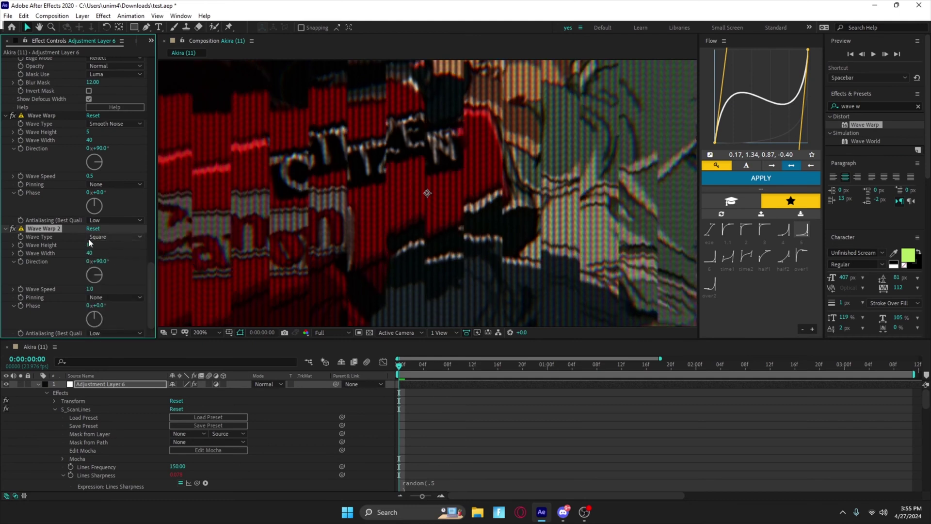
Step: Set the second Wave Warp's Wave Width to 500 and its Wave Height to 2
left_click(90, 253)
type("500")
left_click(135, 248)
left_click(90, 245)
type("2")
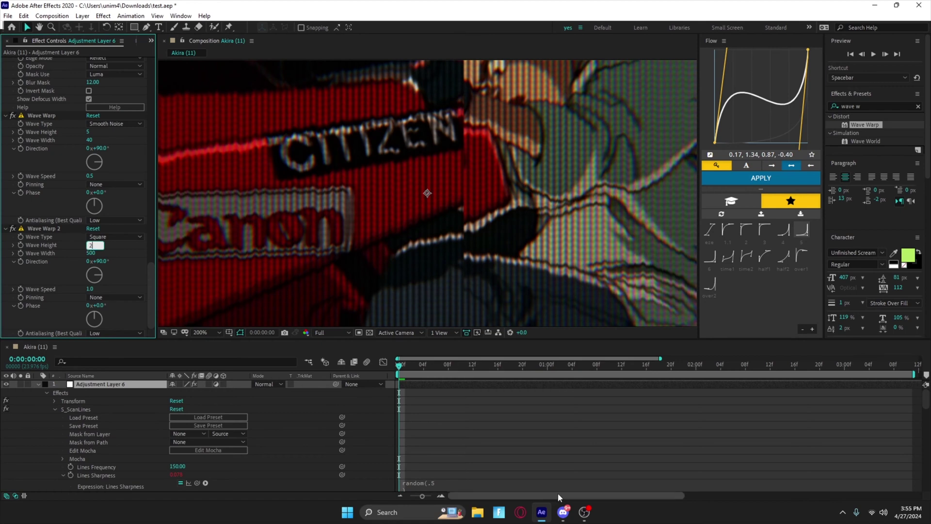
left_click(548, 460)
Step: Set the second Wave Warp's Direction to 0° and preview the clip's motion along the timeline
scroll(492, 266, "down", 4)
key("space")
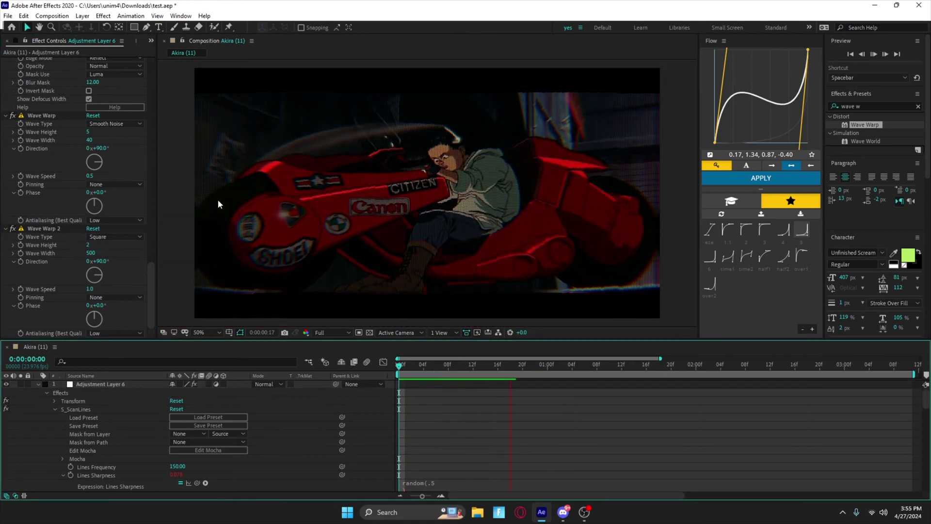
left_click(443, 368)
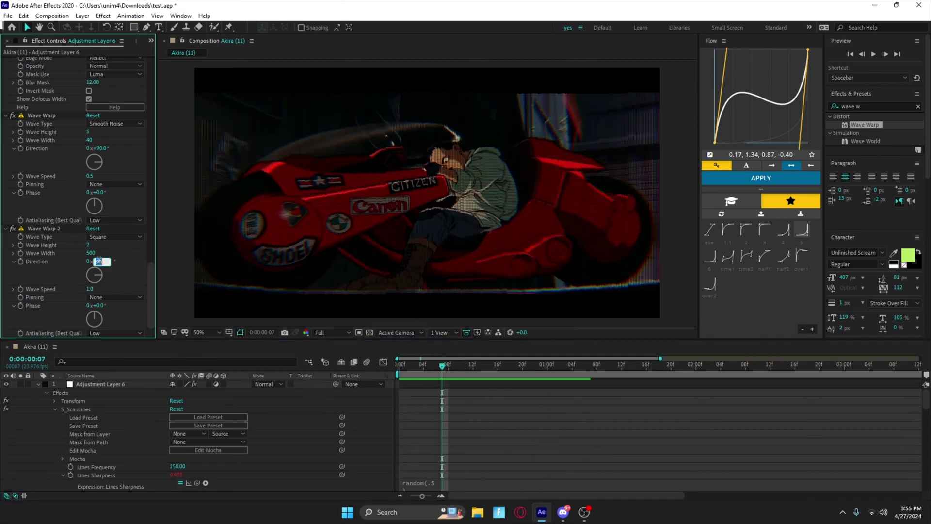
left_click(430, 371)
left_click_drag(429, 371, 377, 421)
Step: Apply a third S_ScanLines effect to the adjustment layer and set its Lines Frequency to 150
key("alt+Tab")
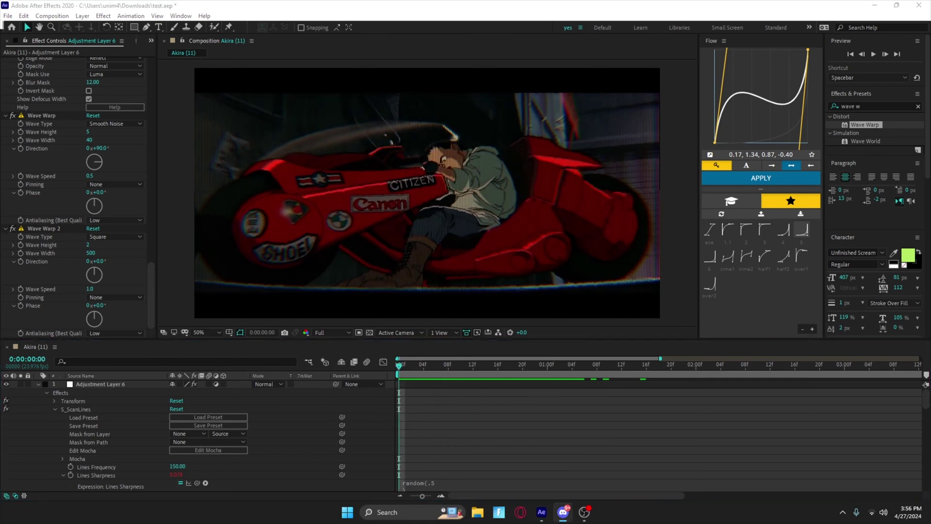
left_click(917, 106)
left_click(876, 106)
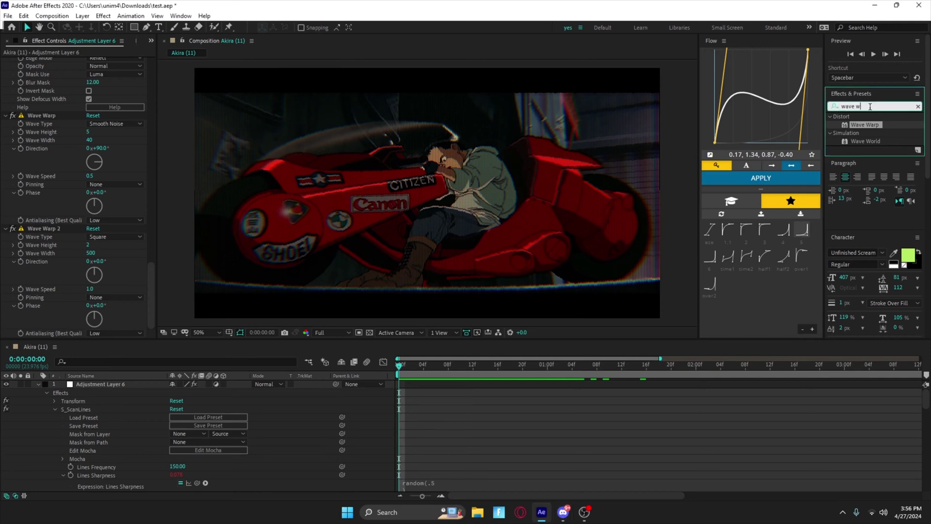
type("s_scan")
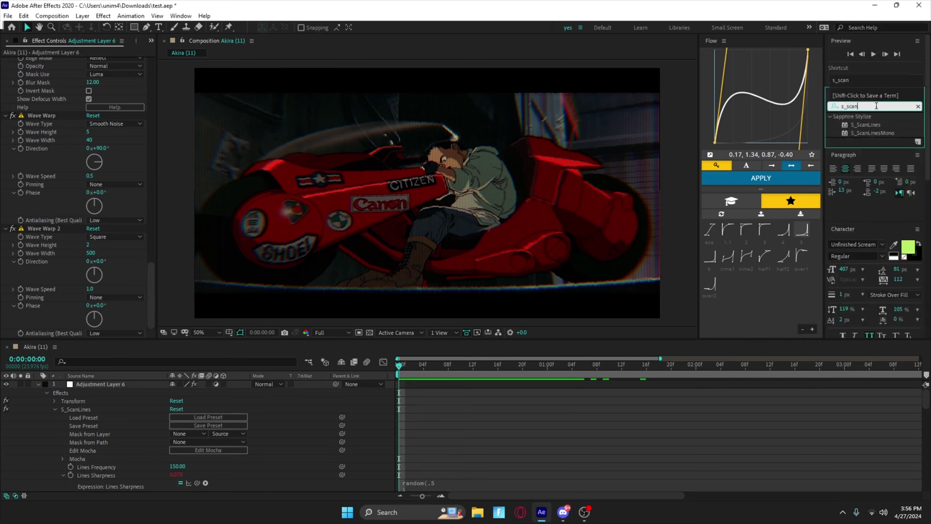
left_click_drag(866, 125, 423, 388)
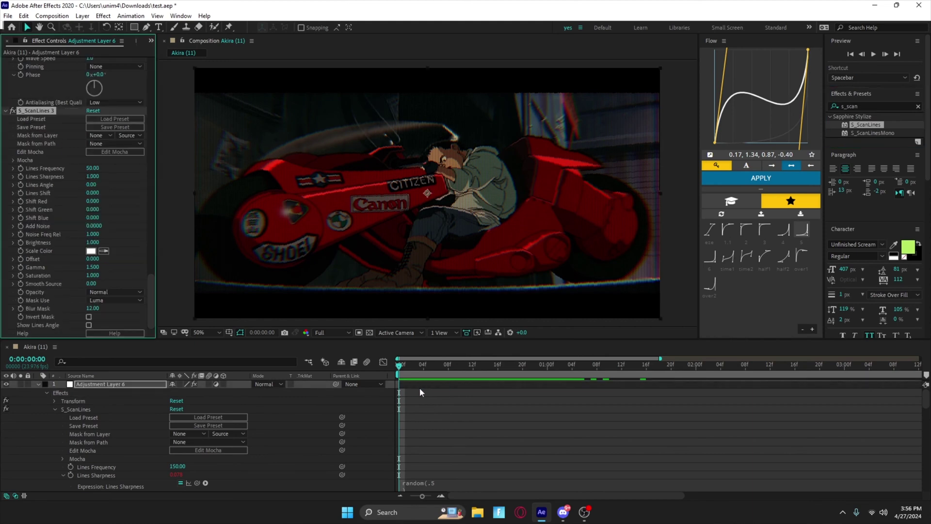
left_click(91, 168)
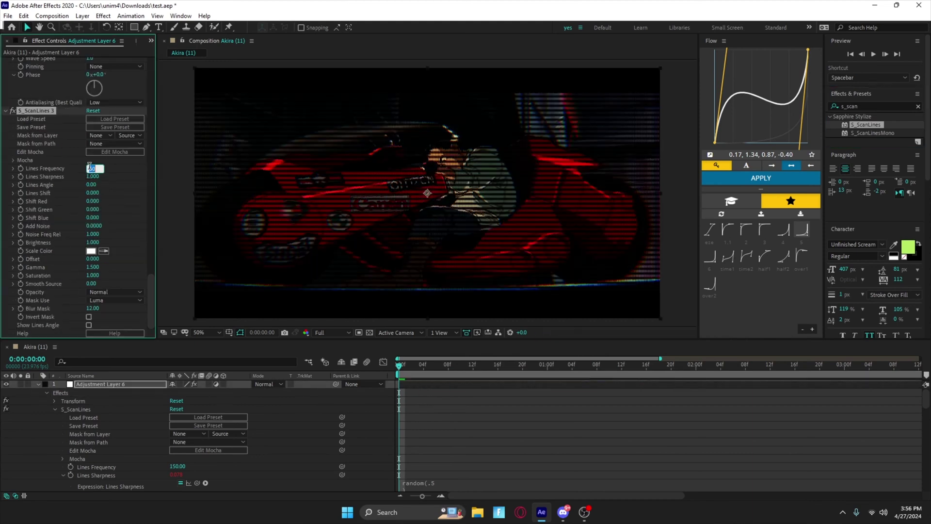
type("150")
key("Return")
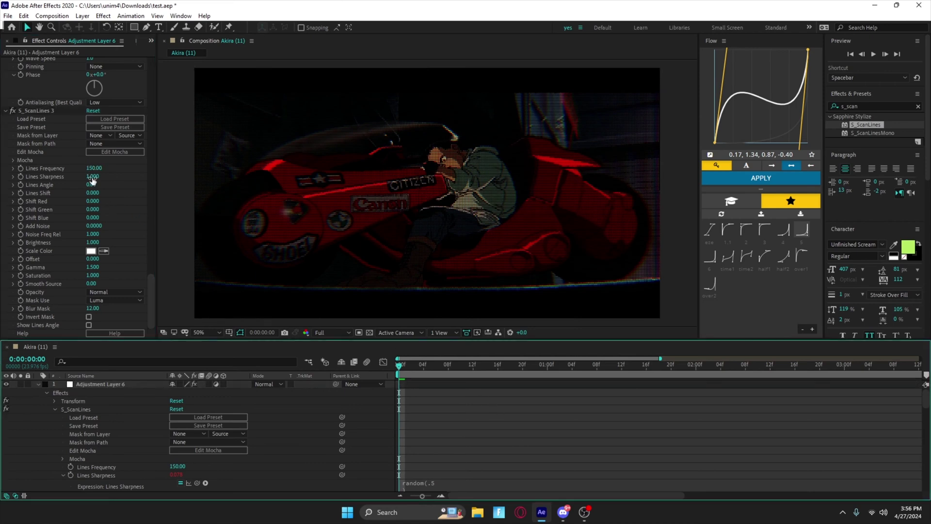
Step: Set the third S_ScanLines effect's Lines Angle to 162 and its Lines Sharpness to 0.6, checking the pattern up close
left_click_drag(92, 185, 117, 184)
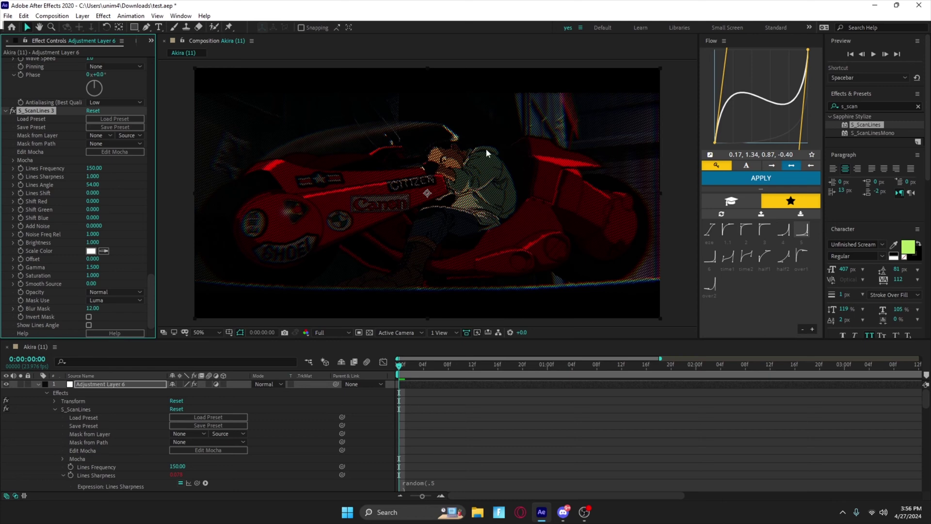
scroll(486, 149, "up", 6)
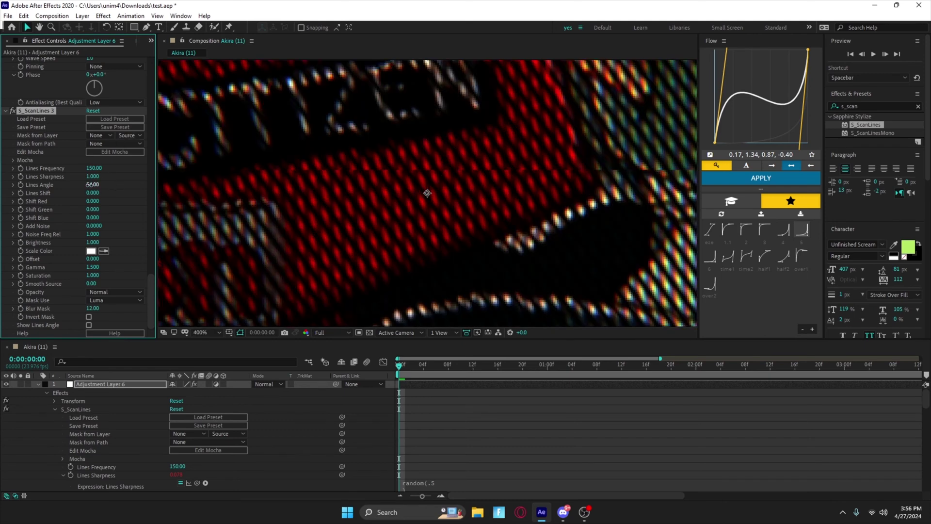
left_click_drag(90, 184, 141, 186)
key("period")
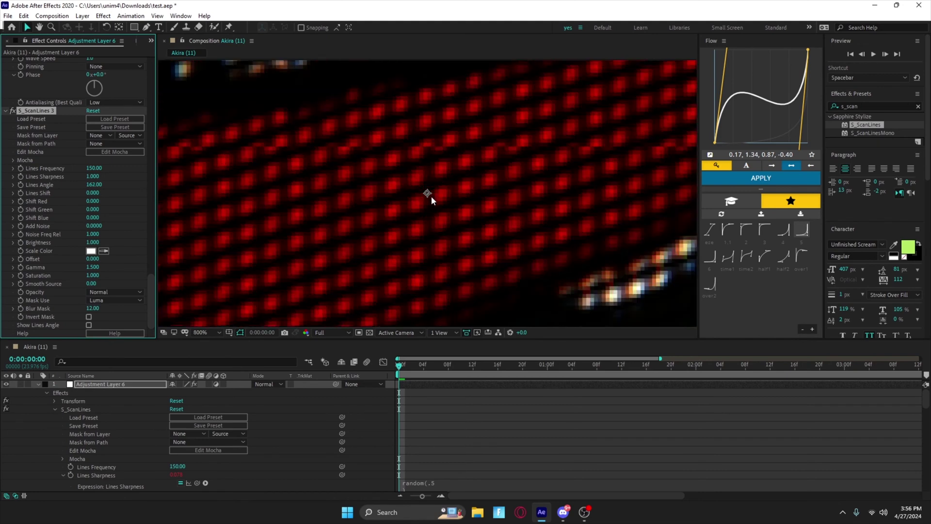
scroll(433, 197, "down", 8)
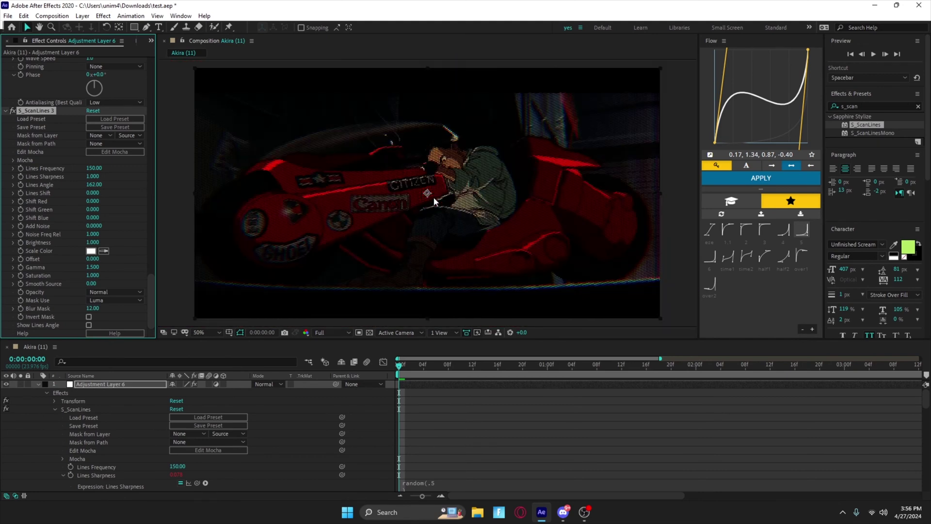
left_click_drag(93, 177, 61, 185)
Step: Apply the Stylize Glow effect to the adjustment layer and set its Glow Radius to 150
key("alt+Tab")
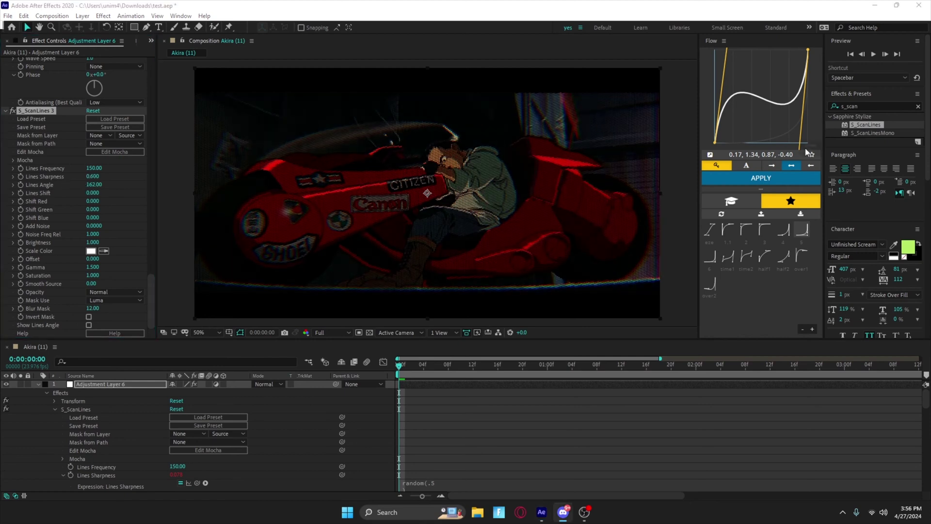
left_click(853, 102)
type("glow")
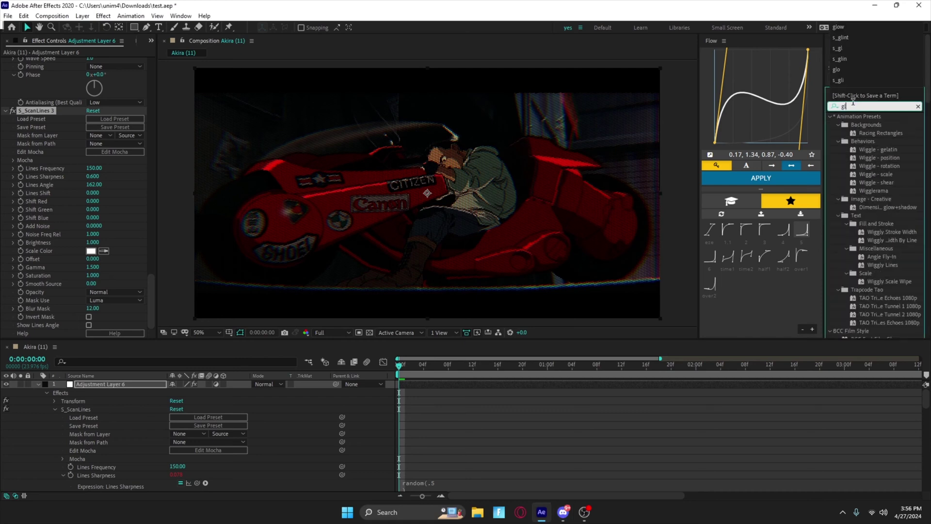
key("BackSpace")
type("w")
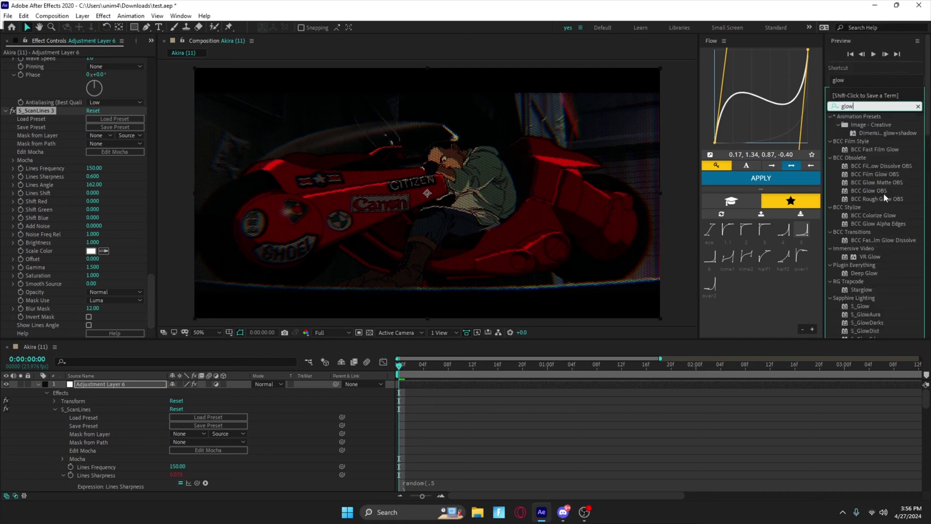
left_click(880, 197)
scroll(878, 197, "down", 5)
left_click_drag(870, 167, 440, 382)
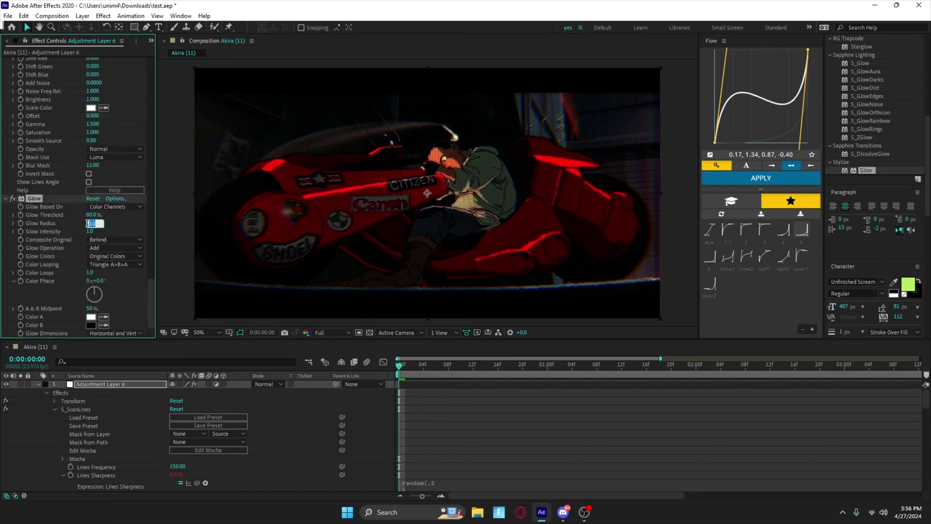
type("15")
left_click(457, 425)
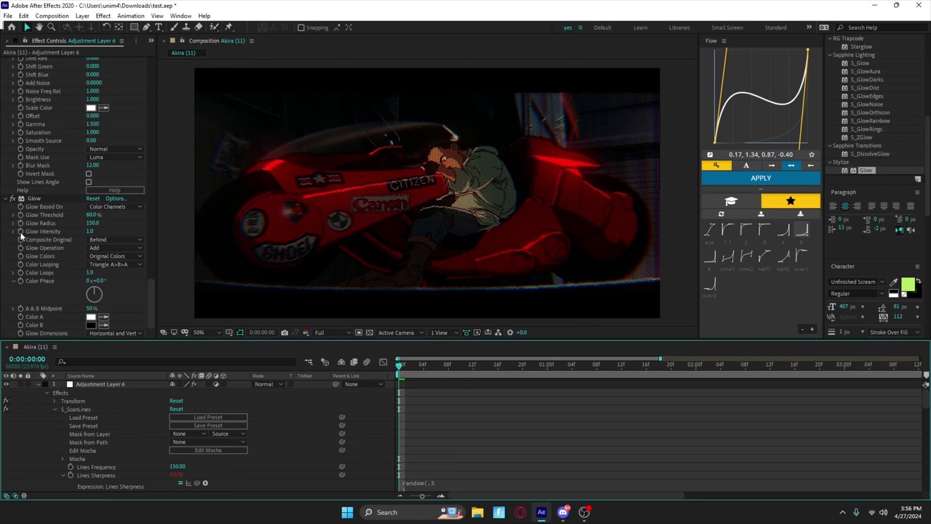
Step: Add the expression random(.5) to the Glow Intensity and scrub the timeline to check the flicker
type("rna")
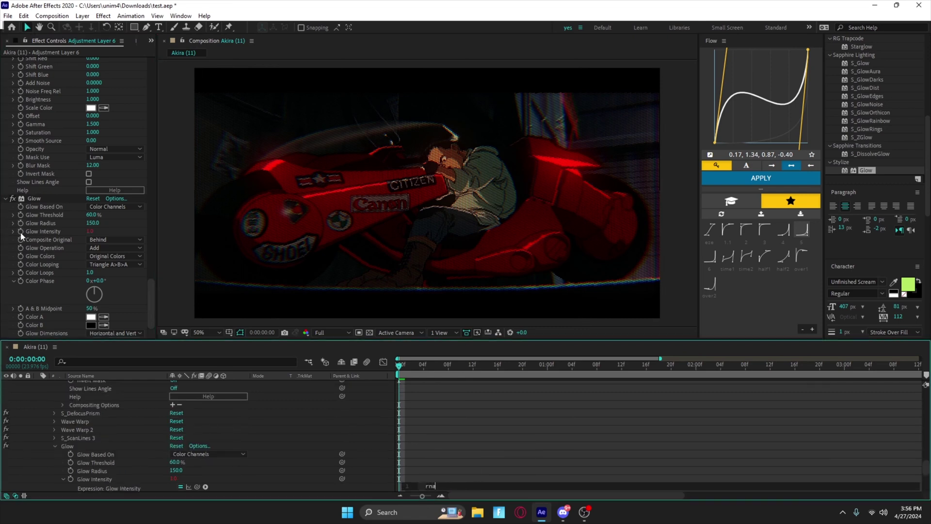
key("BackSpace")
key("BackSpace")
type("and")
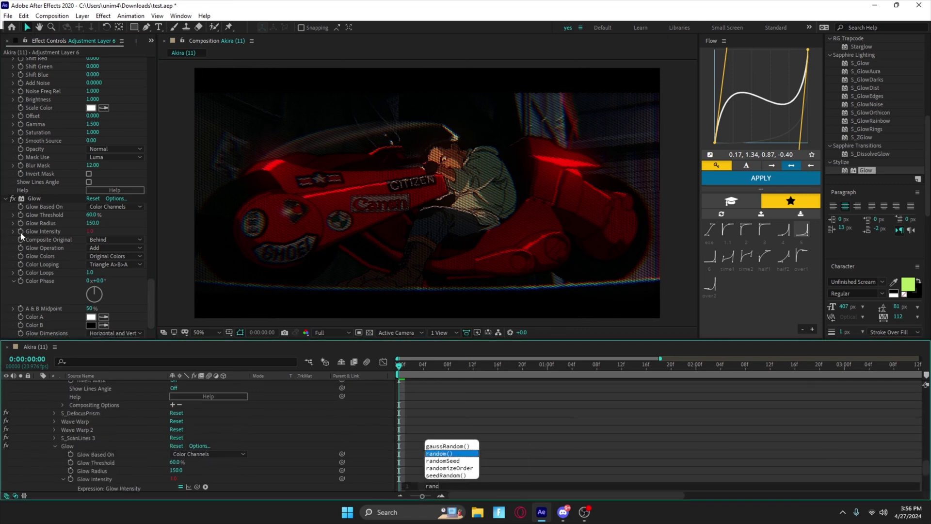
key("Return")
type(".2")
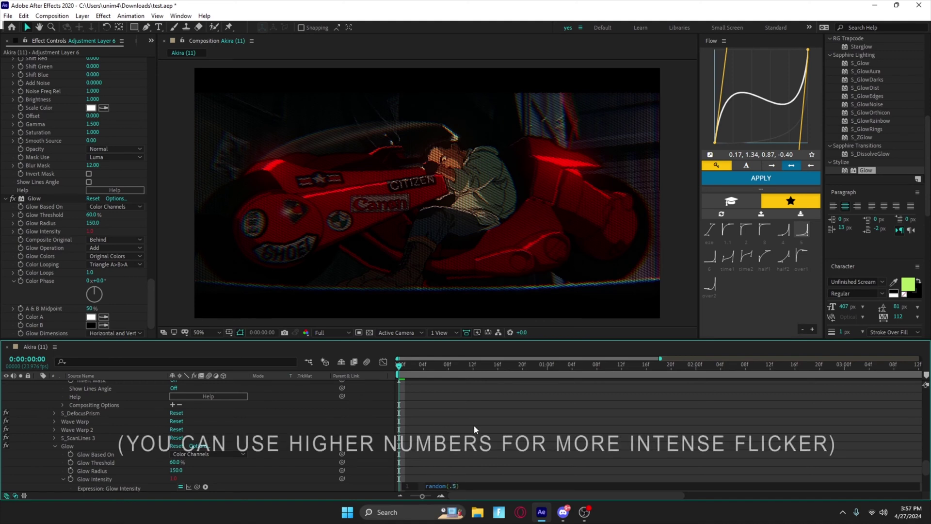
left_click(473, 425)
scroll(461, 382, "up", 2)
left_click_drag(409, 370, 499, 392)
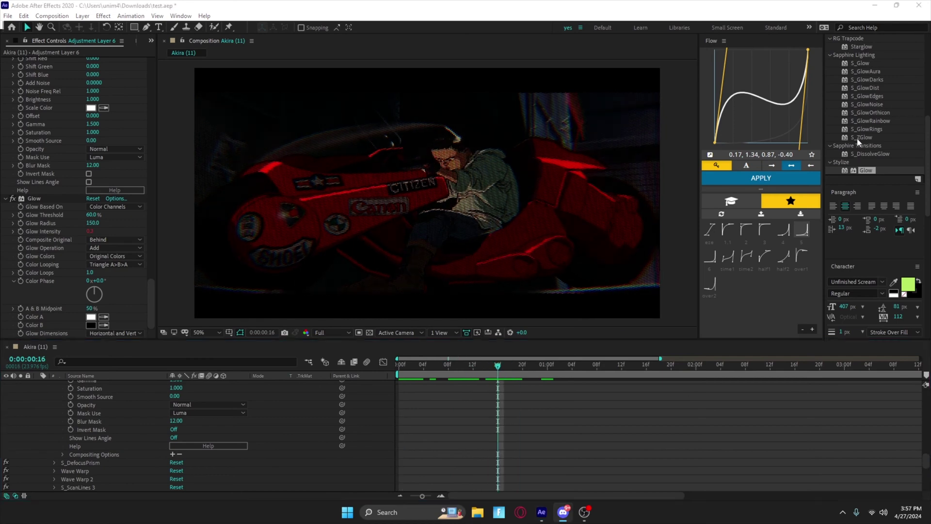
Step: Find the Blur & Sharpen Unsharp Mask effect and apply it to the adjustment layer
left_click(872, 112)
scroll(882, 107, "up", 3)
left_click(854, 45)
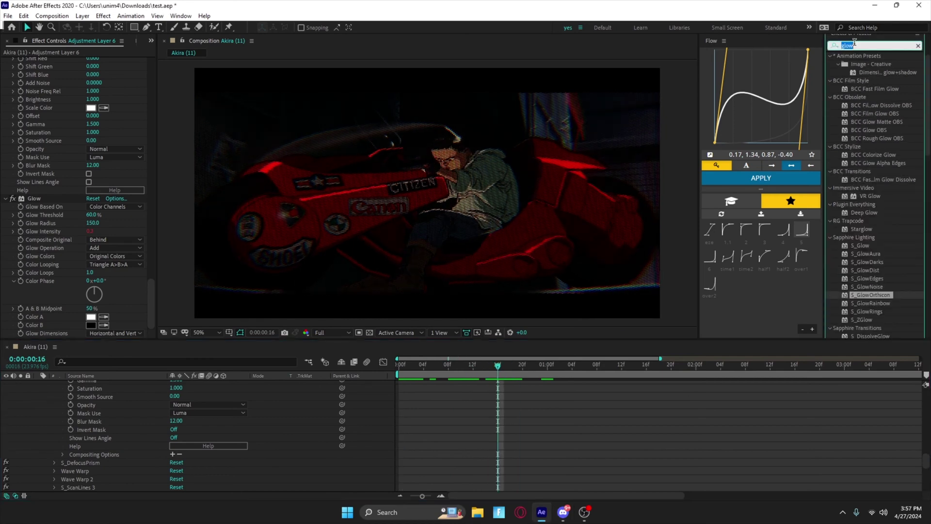
type("unsa")
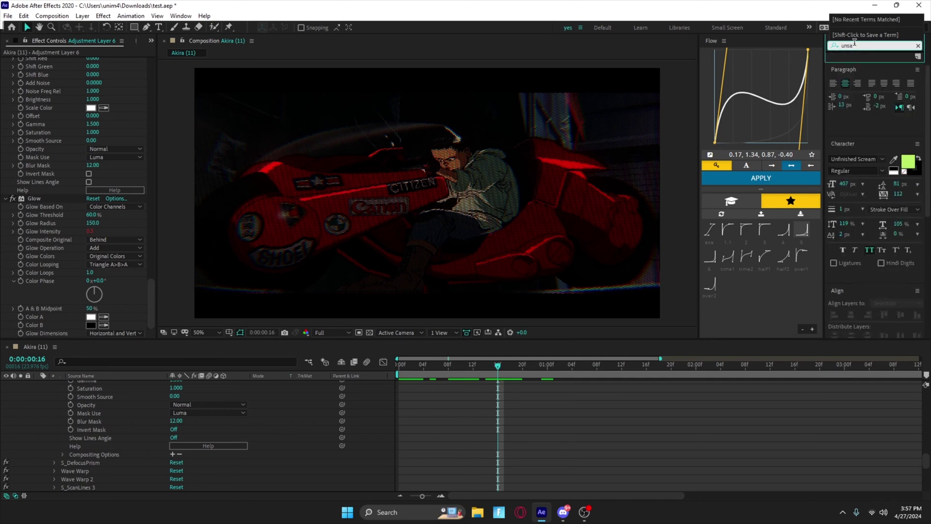
key("BackSpace")
type("har")
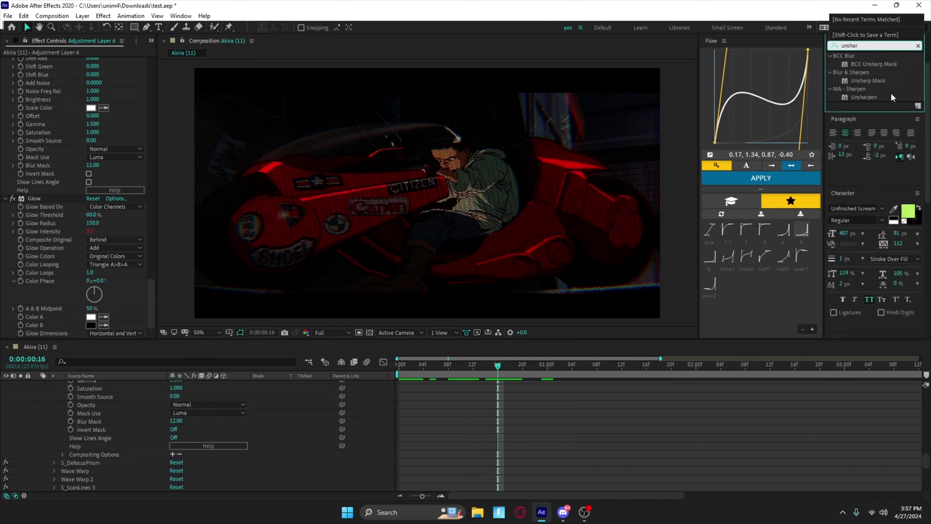
left_click_drag(868, 81, 437, 382)
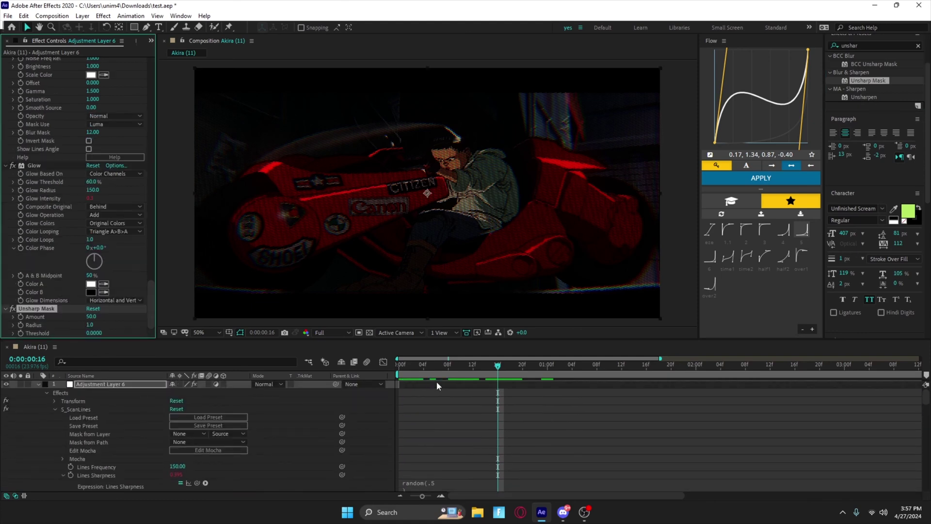
Step: Set the Unsharp Mask Radius to 100 and scrub through the timeline to check the sharpened picture
left_click(89, 324)
type("100")
left_click(527, 449)
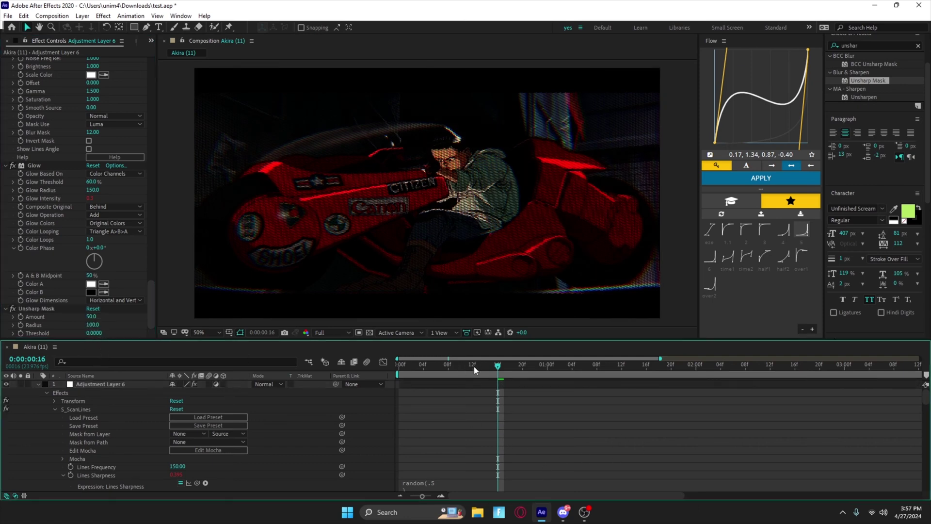
left_click_drag(504, 366, 570, 370)
left_click(584, 365)
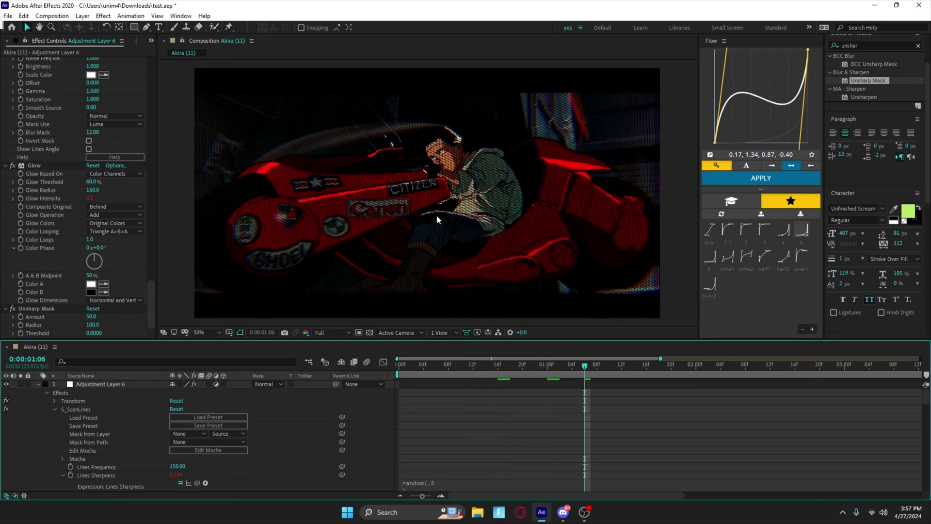
key("alt+Tab")
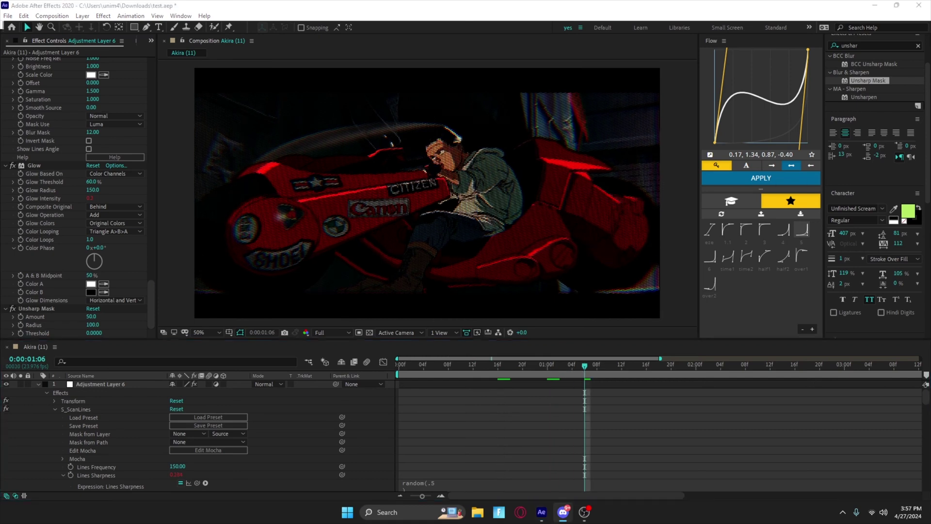
Step: Apply the Sapphire S_JpegDamage effect to the adjustment layer
left_click(697, 392)
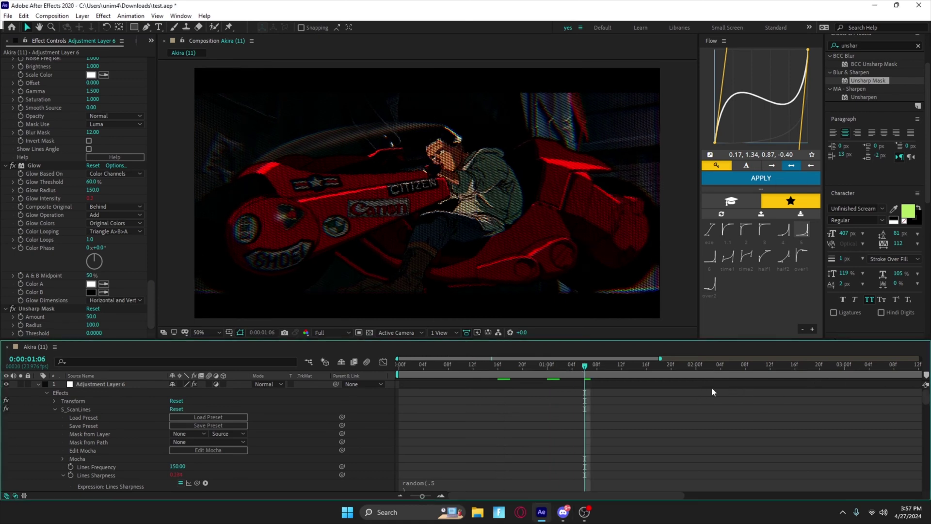
left_click(869, 46)
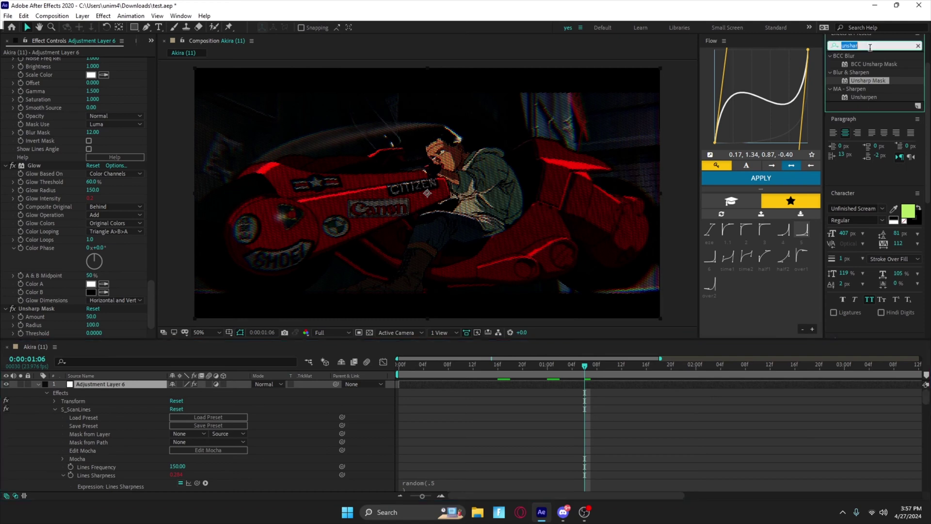
type("jpeg")
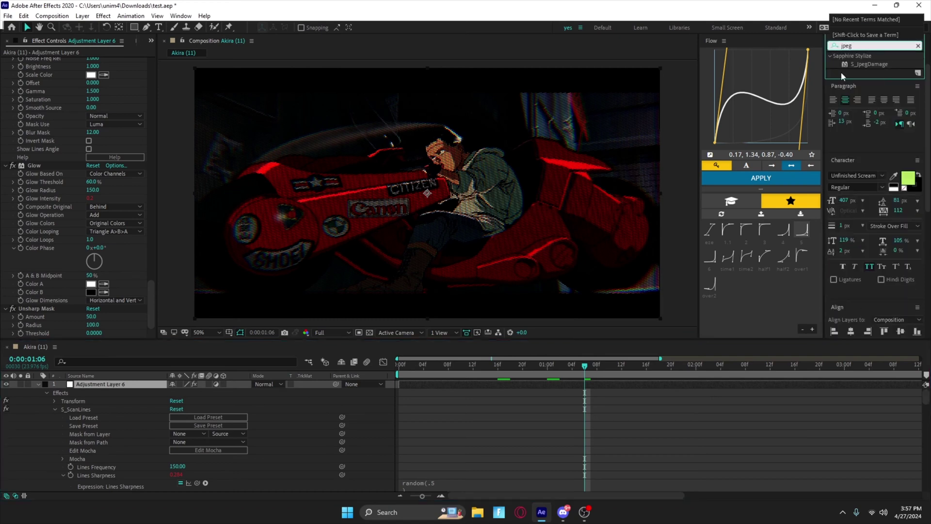
left_click_drag(888, 64, 513, 385)
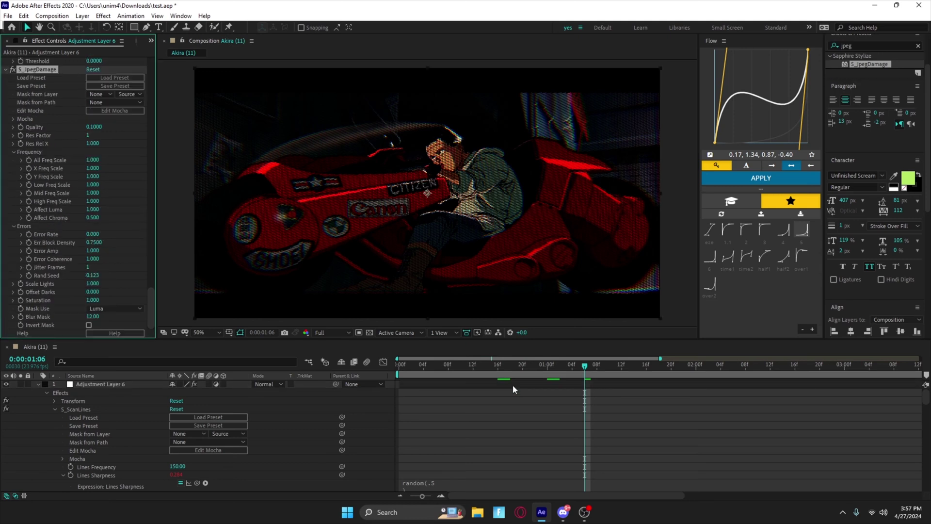
Step: Set the S_JpegDamage Quality to 0.333 and its Error Rate to 0.01
left_click(97, 127)
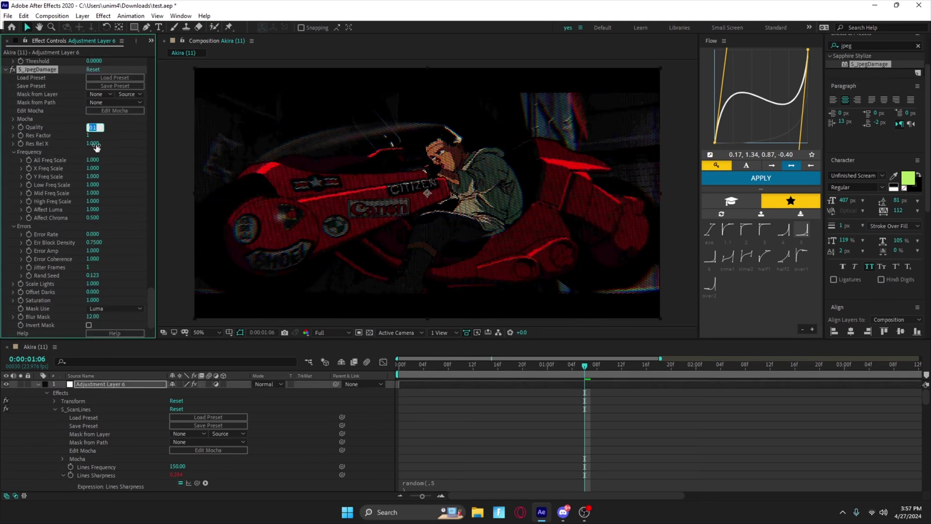
key("BackSpace")
type(".333")
key("Return")
left_click(467, 418)
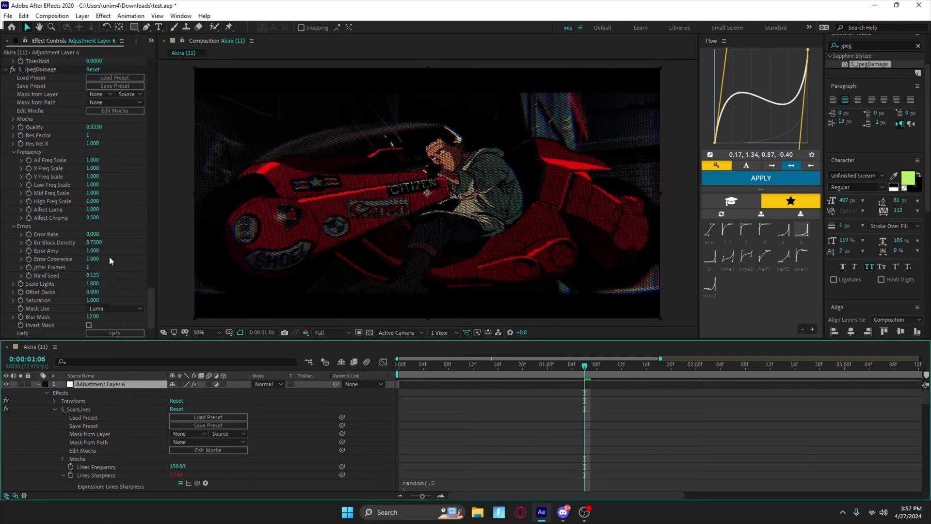
left_click(89, 234)
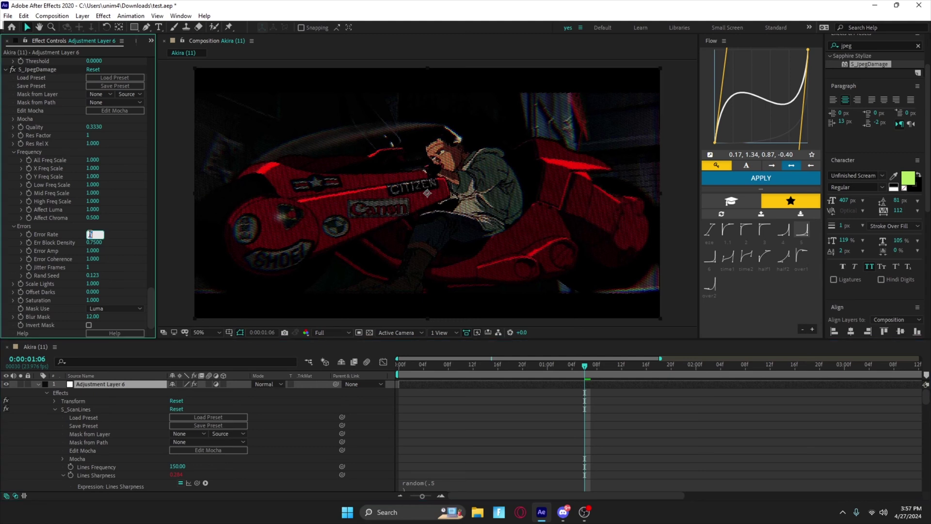
type(".01")
key("Return")
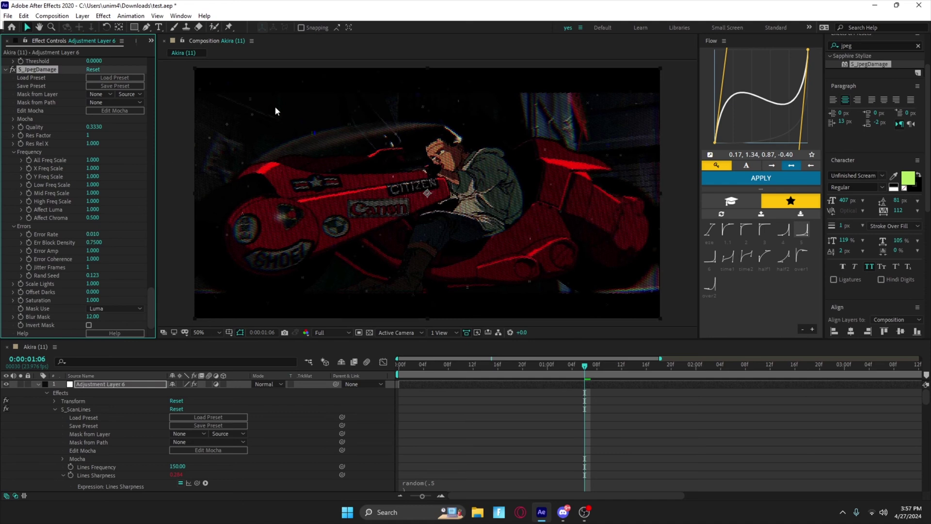
Step: Add the expression random(.01) to the S_JpegDamage Error Rate
left_click(29, 234, "alt")
type("random")
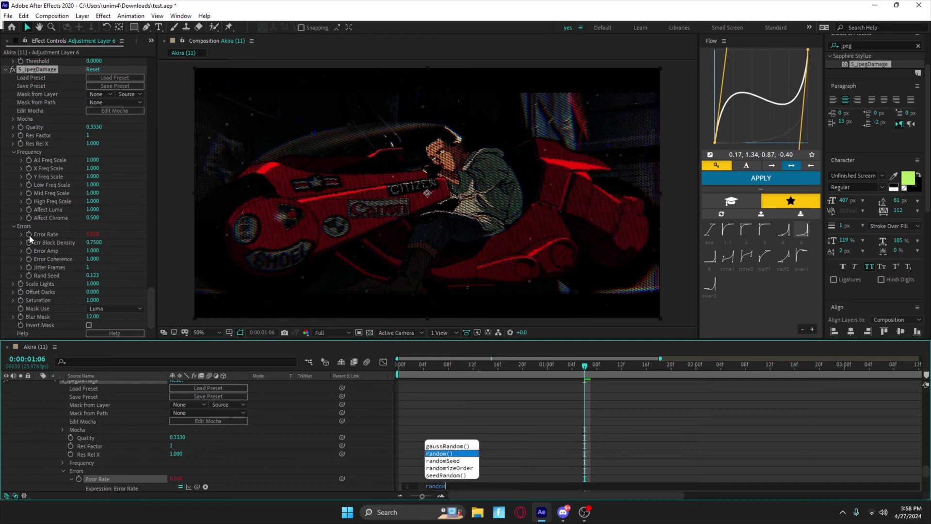
key("Return")
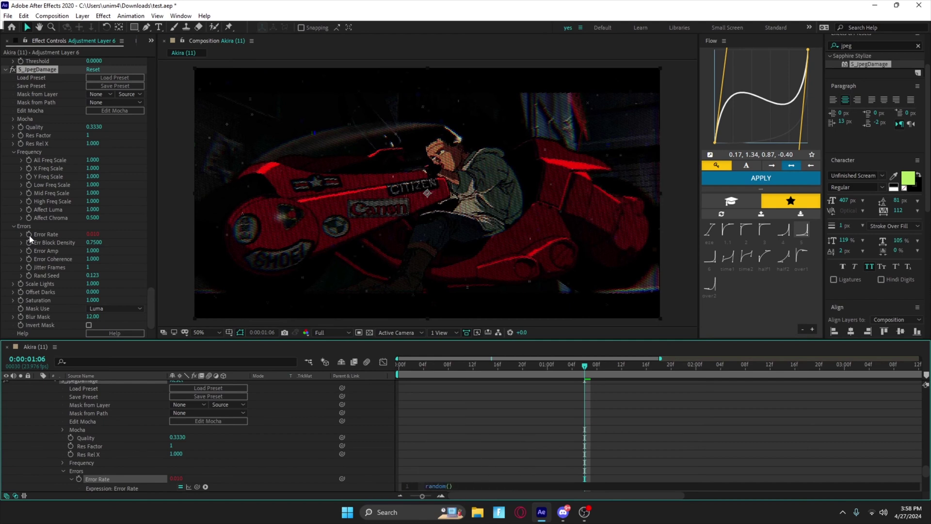
type(".01")
left_click(452, 384)
Step: Set the S_JpegDamage Err Block Density to 0.1 and scrub the timeline to check the compression errors
left_click(99, 244)
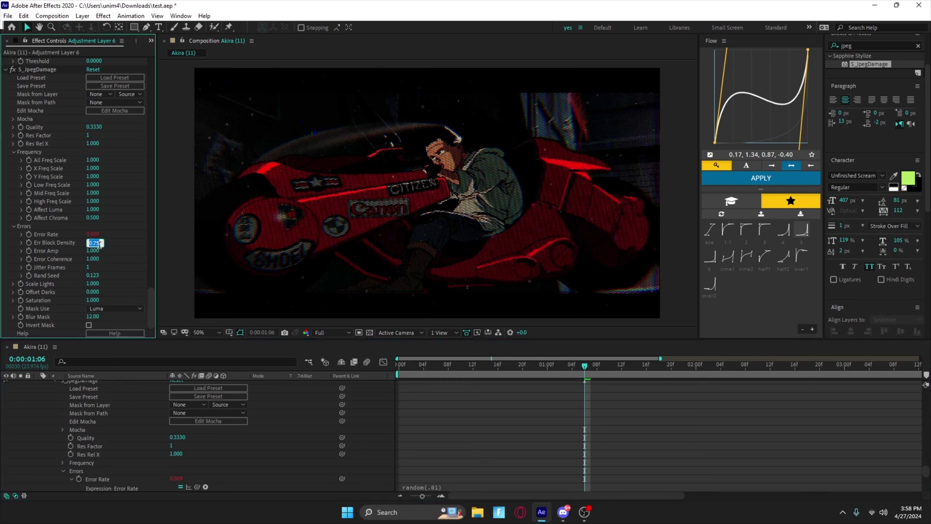
type(".1")
key("Return")
left_click(423, 406)
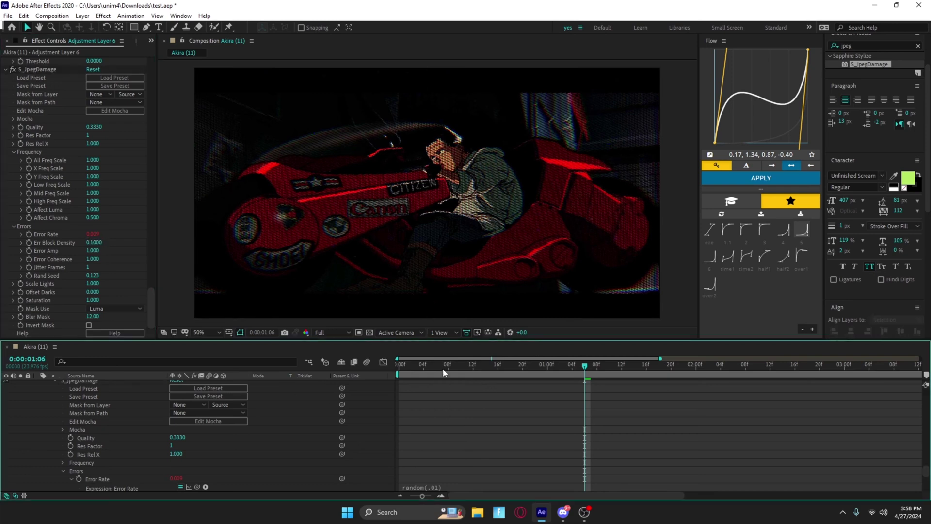
left_click_drag(443, 369, 604, 385)
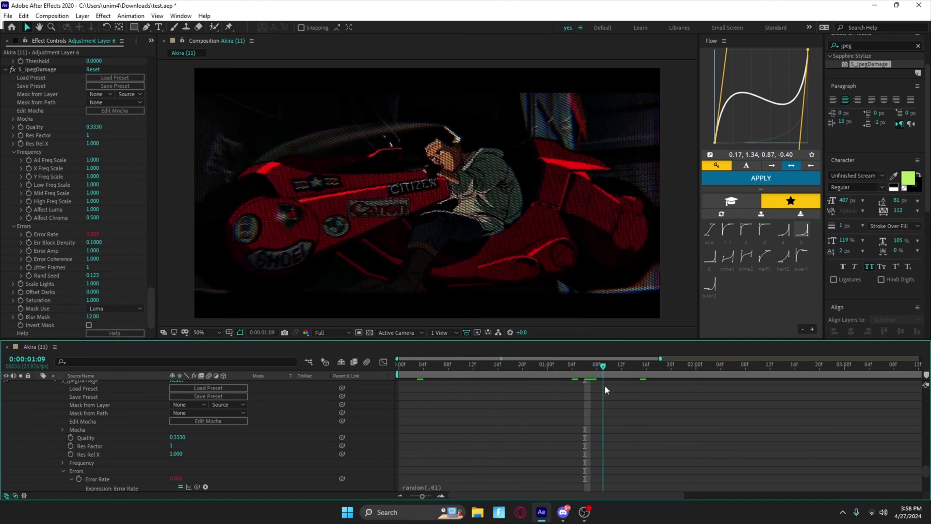
key("alt+Tab")
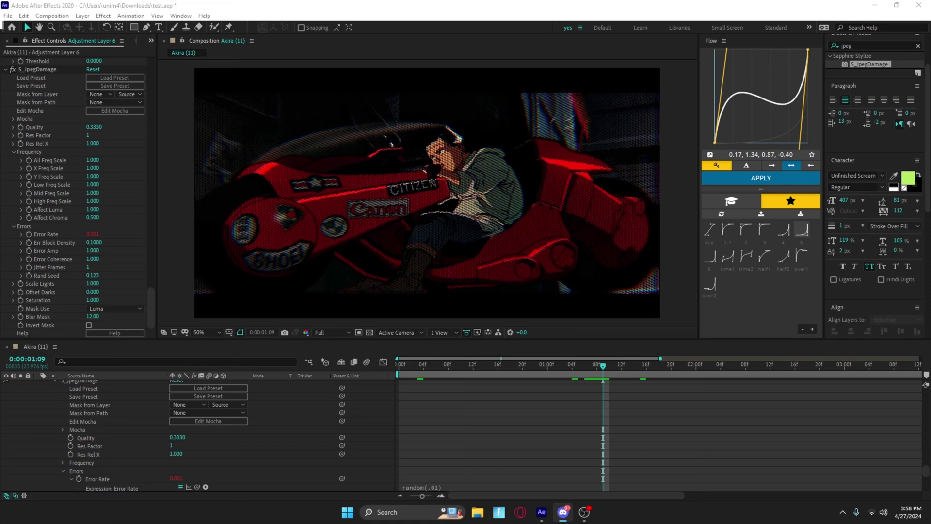
Step: Apply the Curves effect to the adjustment layer and bend the RGB curve up in the shadows and down in the highlights
left_click(857, 45)
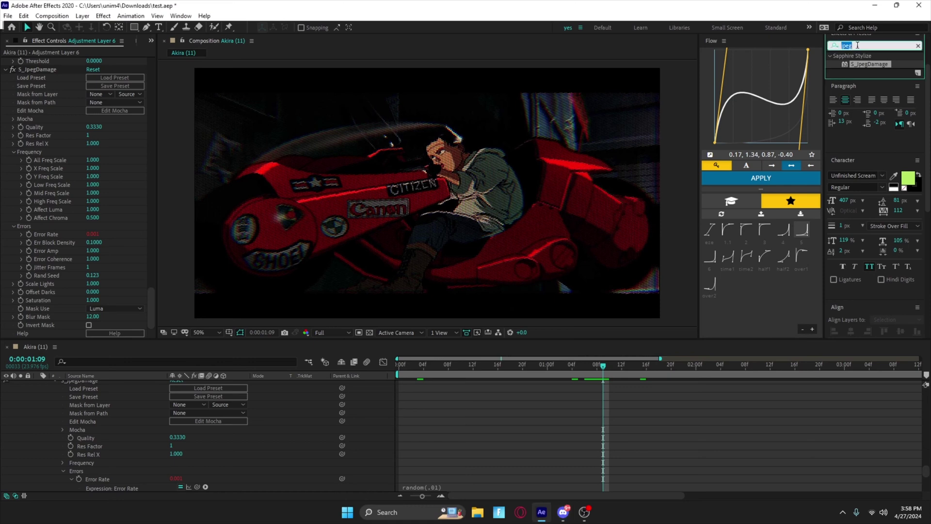
type("curves")
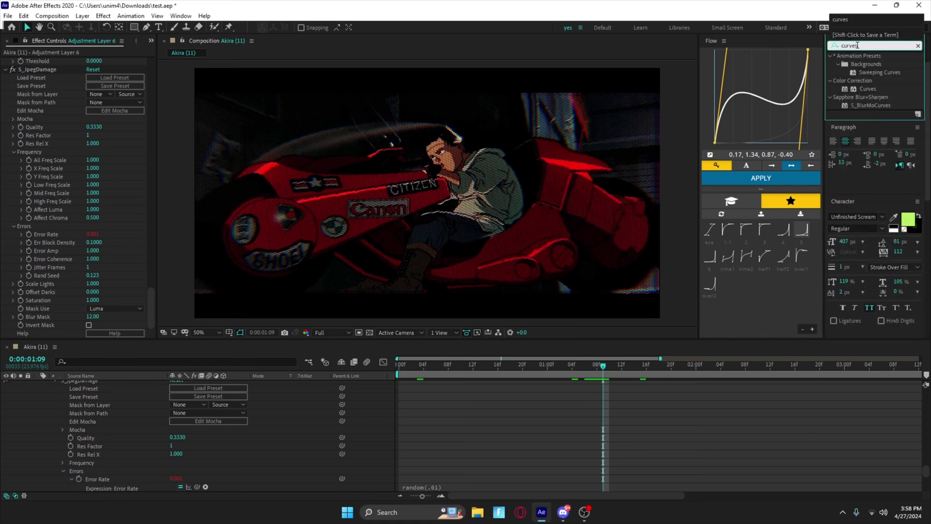
left_click_drag(867, 88, 446, 383)
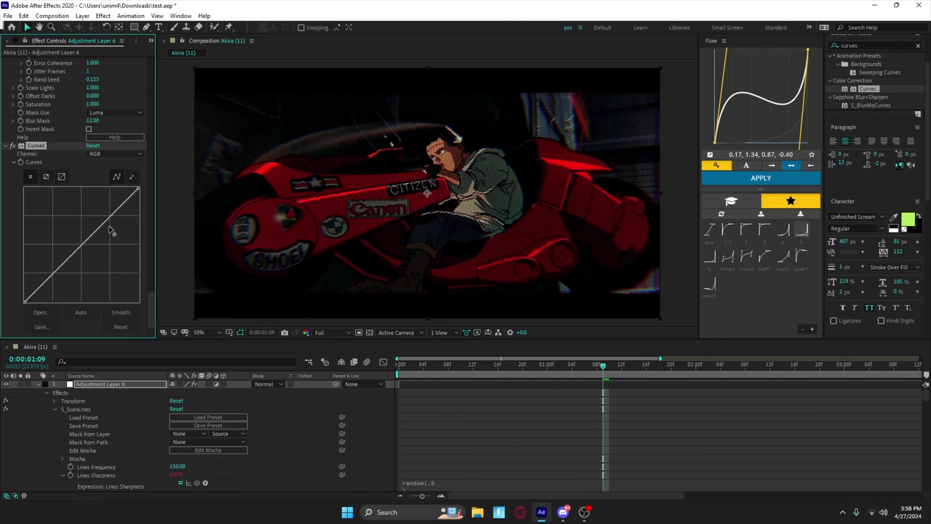
left_click_drag(109, 225, 75, 242)
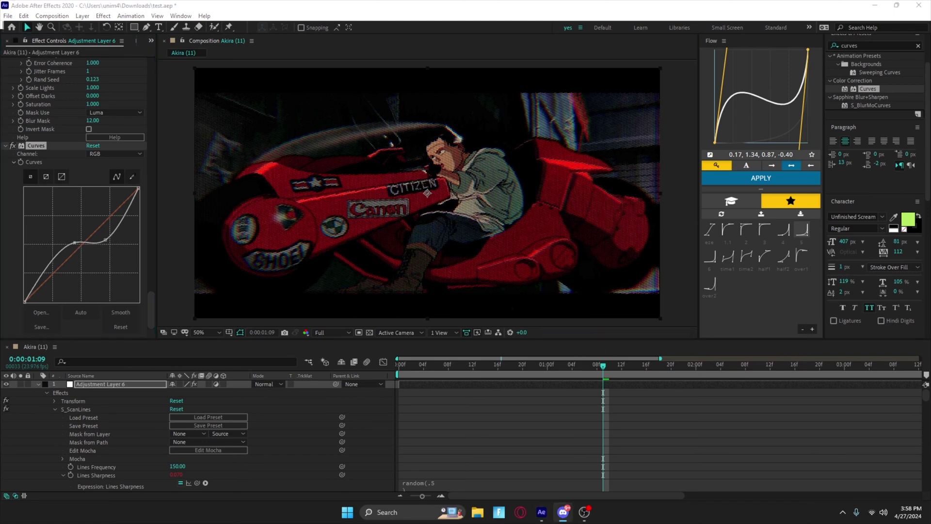
Step: Apply the Color Correction Hue/Saturation effect to the adjustment layer
left_click(858, 45)
double_click(858, 45)
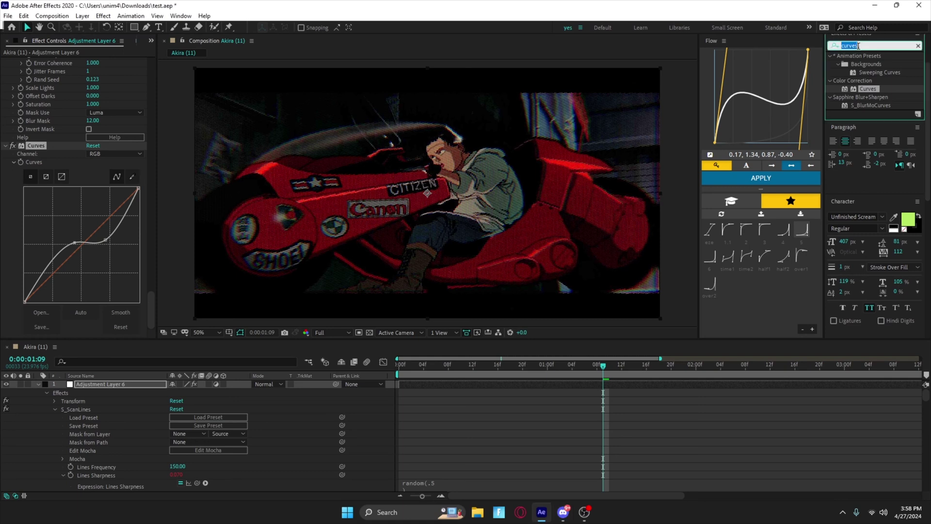
type("hu")
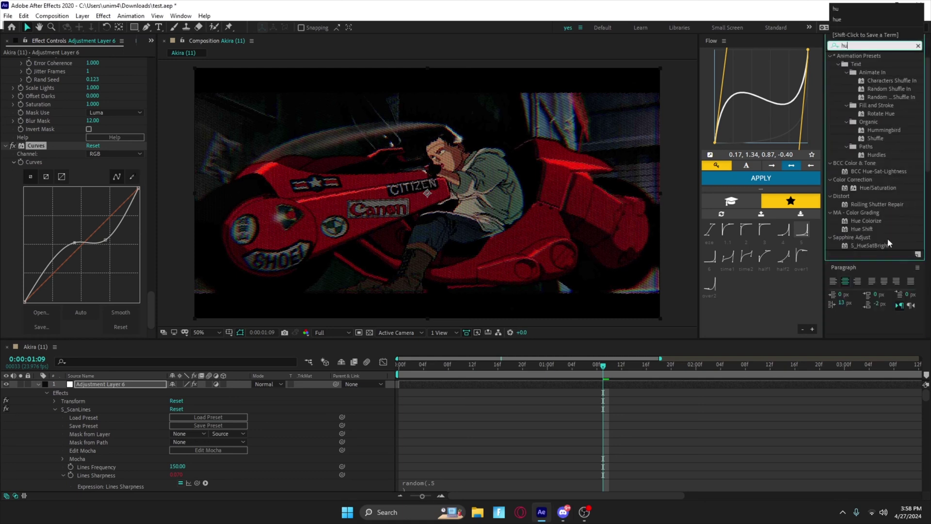
left_click_drag(865, 187, 517, 385)
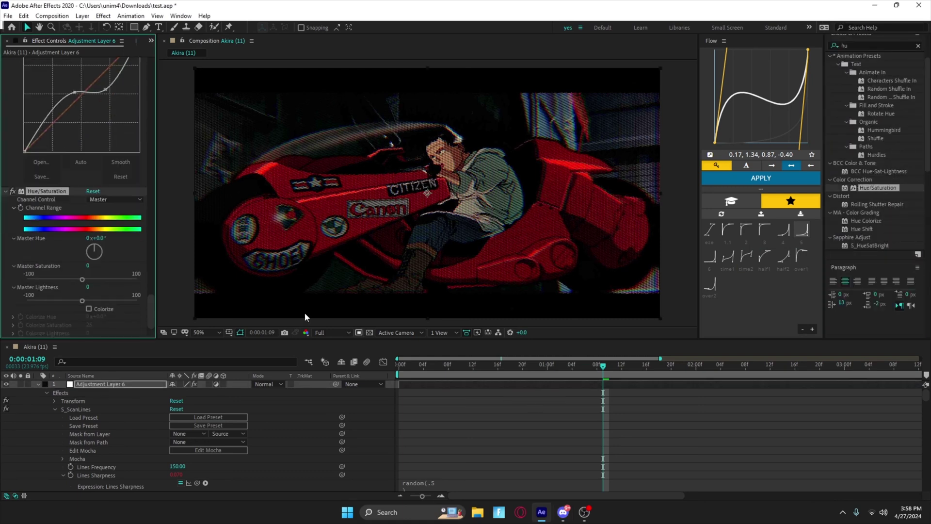
Step: Set the saturation of the Reds channel in Hue/Saturation to 25
left_click(116, 199)
left_click(108, 221)
left_click(87, 265)
type("25")
key("Return")
Step: Increase the saturation of the Greens channel in Hue/Saturation
left_click(99, 196)
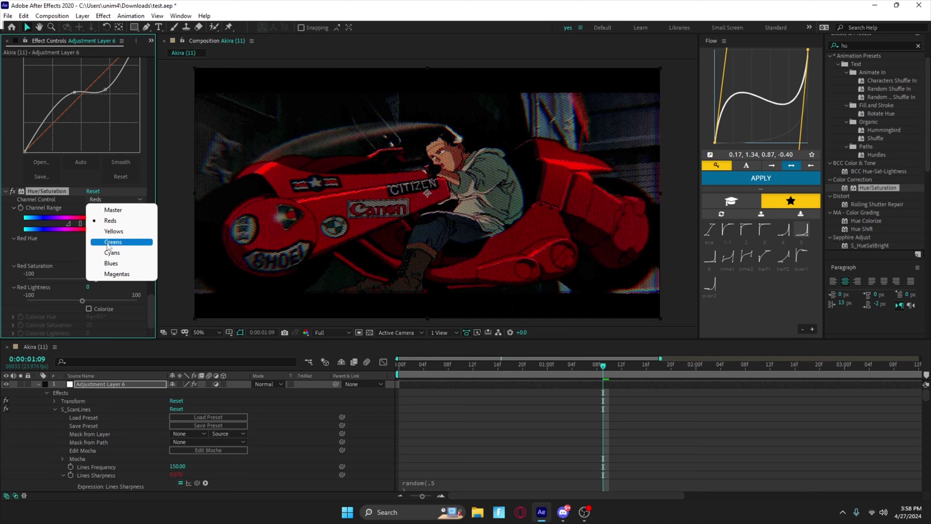
left_click(111, 244)
left_click(89, 265)
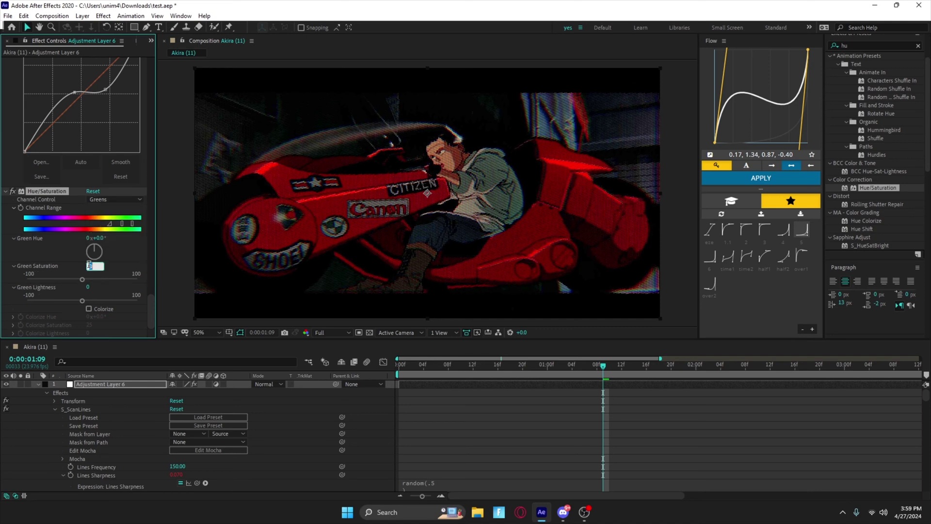
type("2")
key("Return")
Step: Set the saturation of the Blues channel in Hue/Saturation to 25
left_click(101, 199)
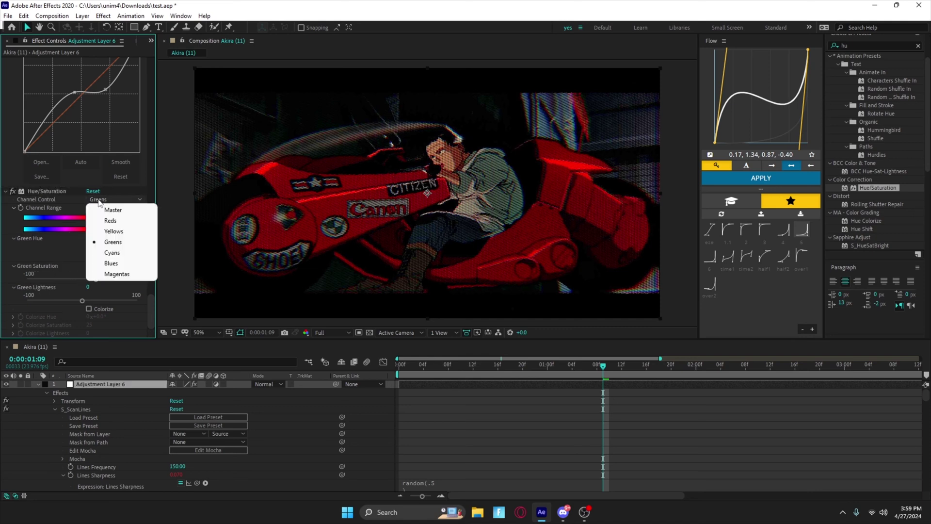
left_click(102, 263)
left_click(89, 265)
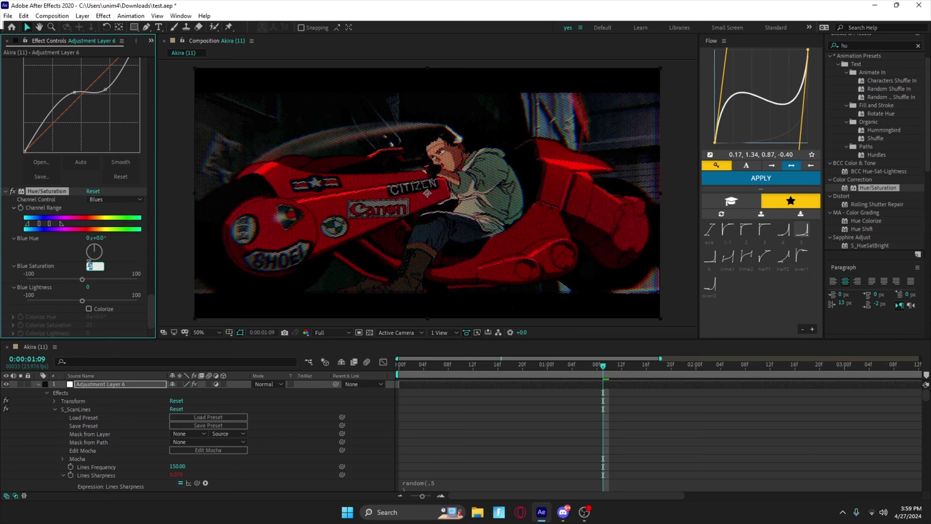
type("25")
left_click(54, 264)
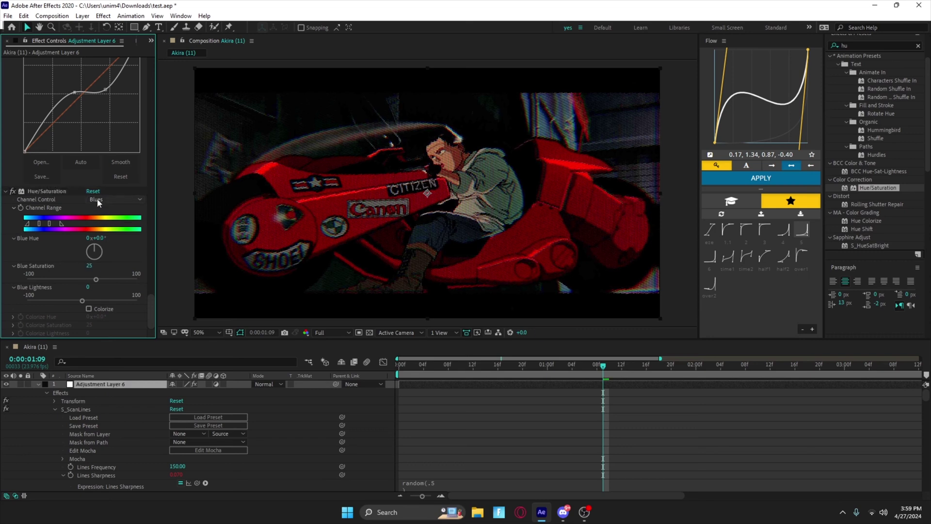
Step: Lower the Master Saturation in Hue/Saturation to -16 and check frame 0:00:00:09 with the layer properties collapsed
left_click(134, 200)
left_click(107, 210)
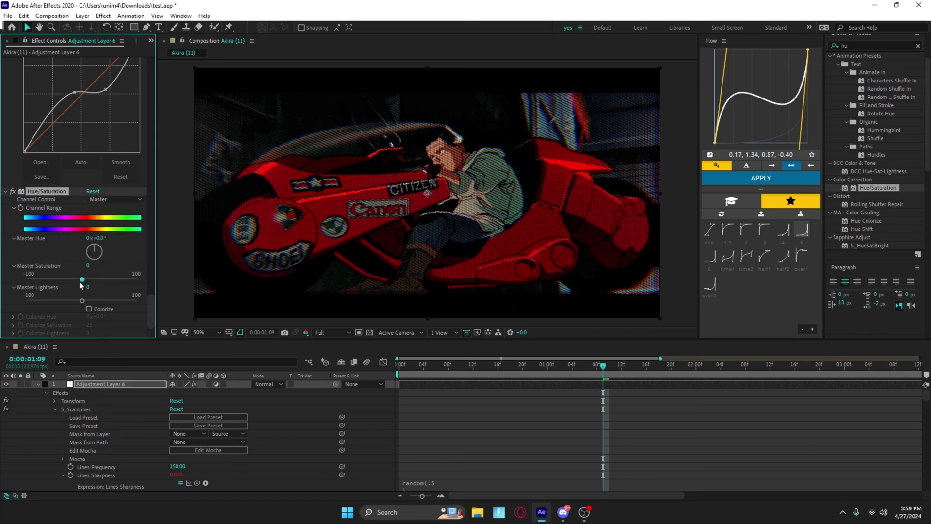
mouse_move(79, 281)
left_mouse_down()
mouse_move(61, 281)
mouse_move(75, 286)
left_mouse_up()
left_click(582, 424)
key("u")
left_click(455, 366)
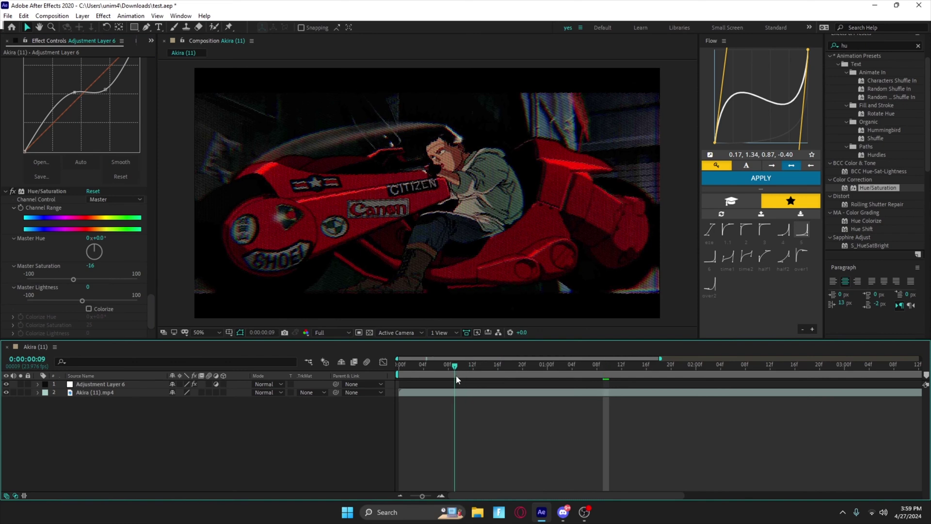
Step: Add a new adjustment layer directly above the Akira (11).mp4 clip and apply CC Wide Time to it
left_click_drag(456, 374, 566, 385)
left_click(512, 397)
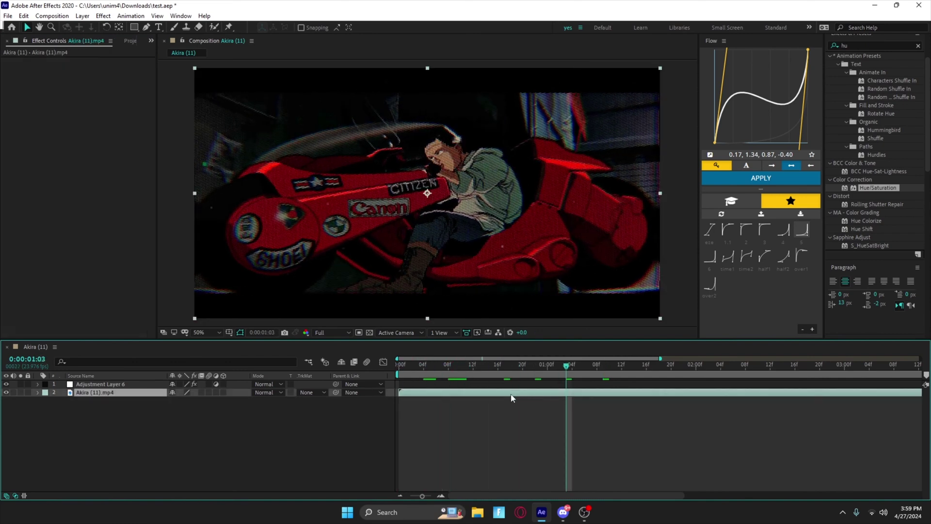
key("ctrl+alt+y")
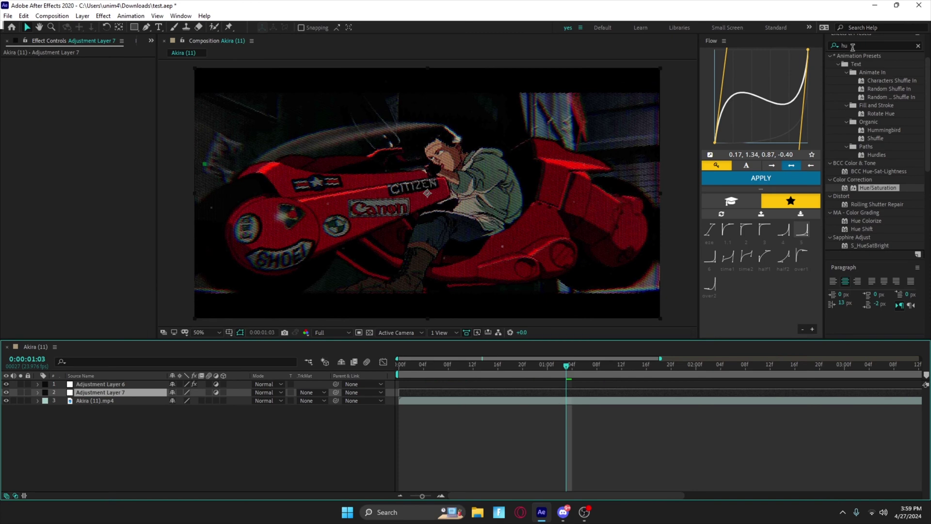
left_click(852, 46)
type("wide time")
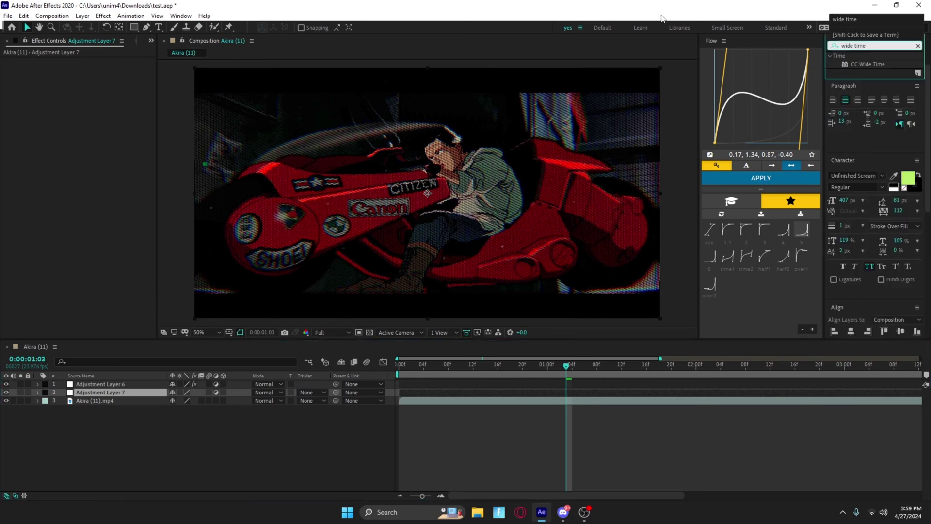
left_click_drag(868, 64, 528, 393)
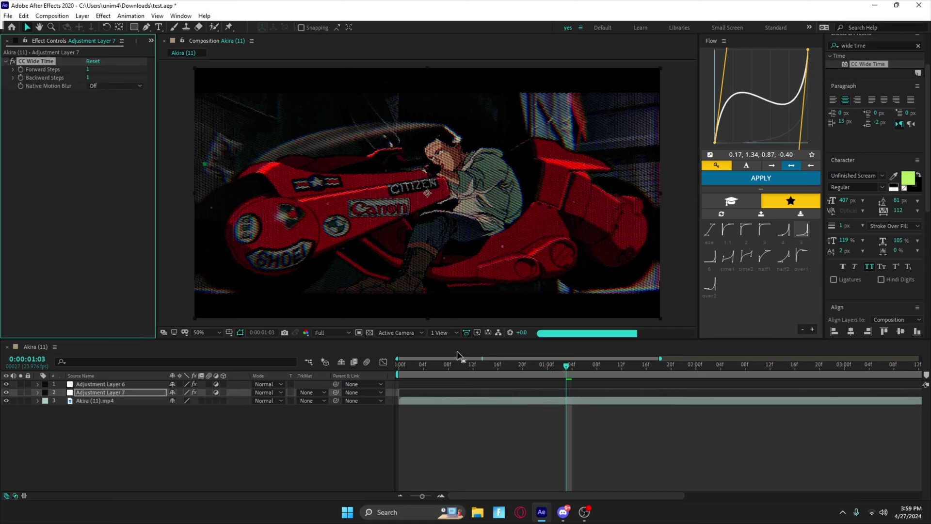
Step: Add the expression random(100) to the Opacity of the CC Wide Time adjustment layer
left_click(97, 393)
key("t")
left_click(61, 403, "alt")
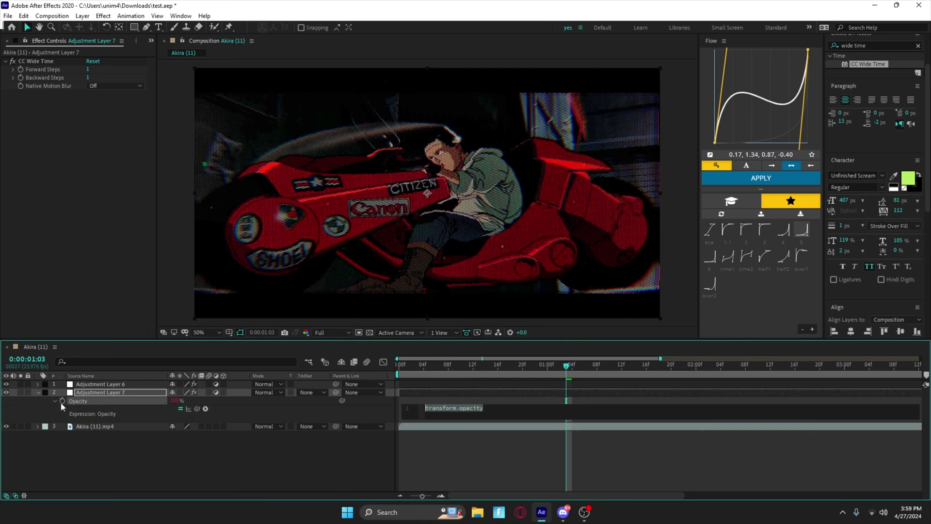
type("ra")
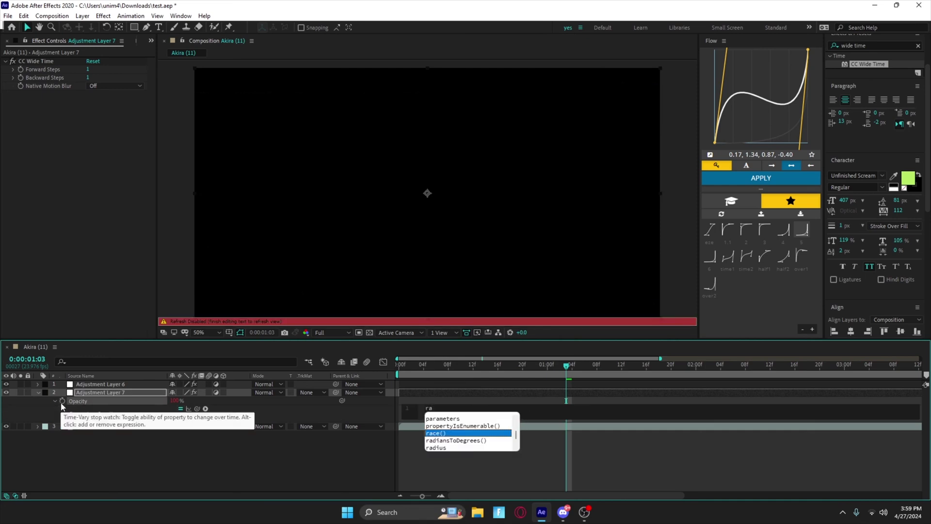
type("nd")
key("Return")
type("1")
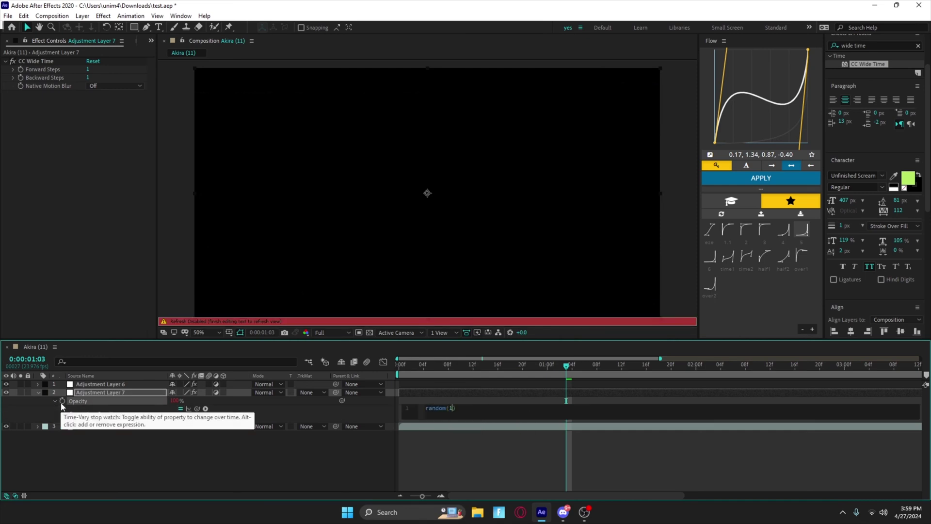
type("00")
left_click(473, 475)
Step: Play back and scrub the composition around the first second to check the random blur flicker, with the layer's properties collapsed
left_click(441, 364)
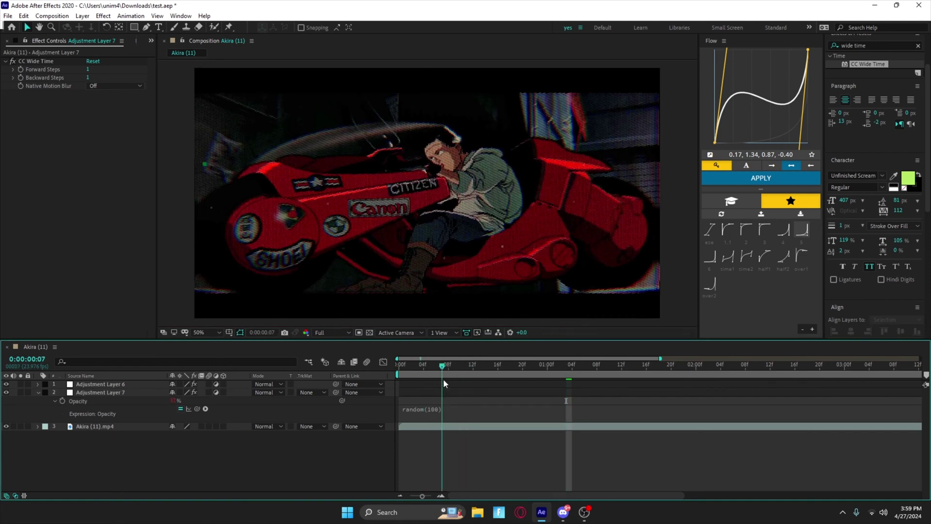
key("space")
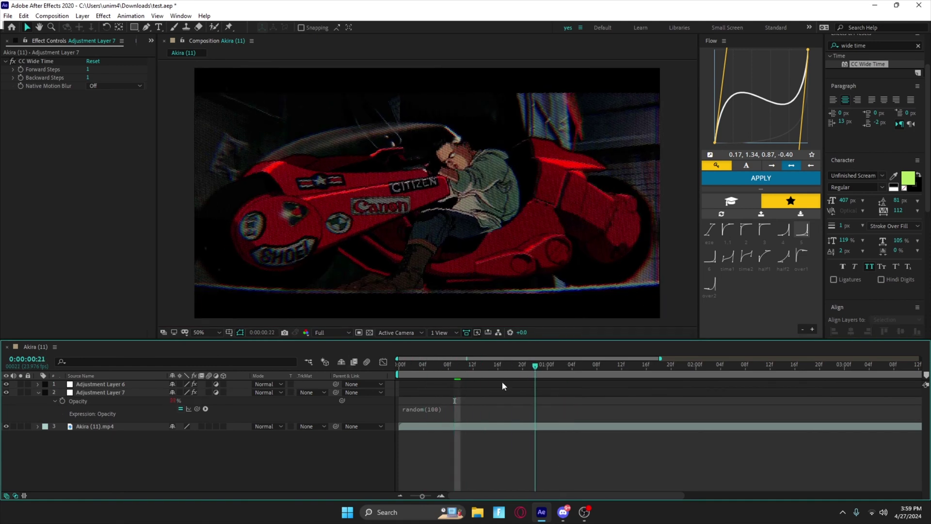
left_click_drag(535, 367, 548, 385)
key("u")
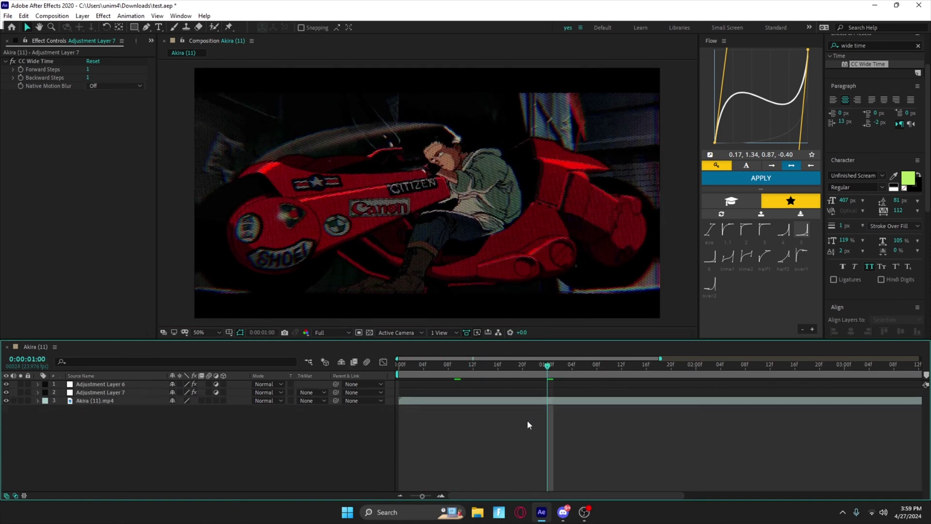
key("space")
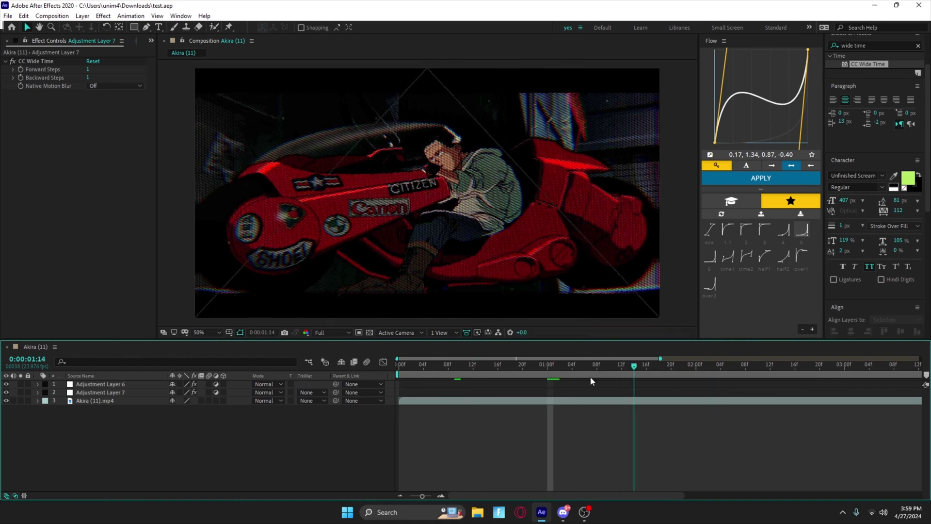
left_click_drag(590, 376, 519, 370)
Step: Add a new adjustment layer above Adjustment Layer 6 and apply the Color Correction Exposure effect to it
left_click(443, 393)
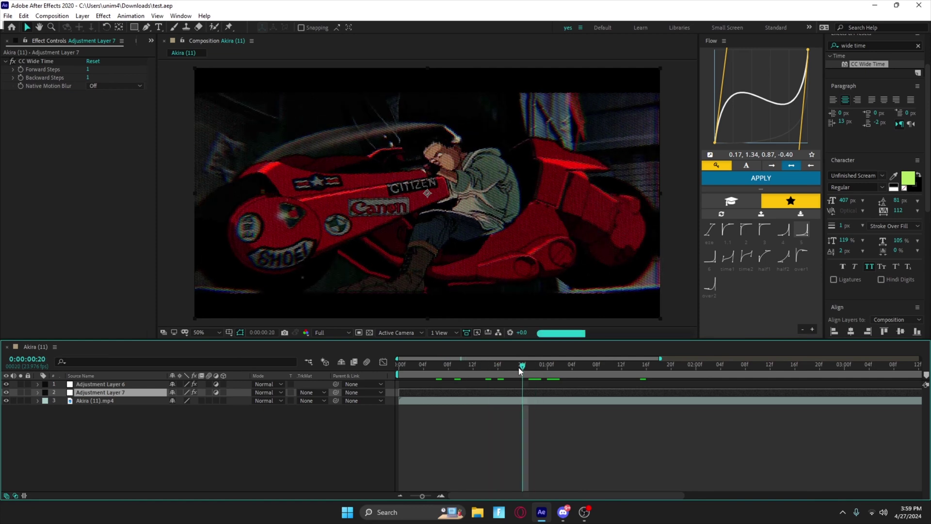
left_click(556, 386)
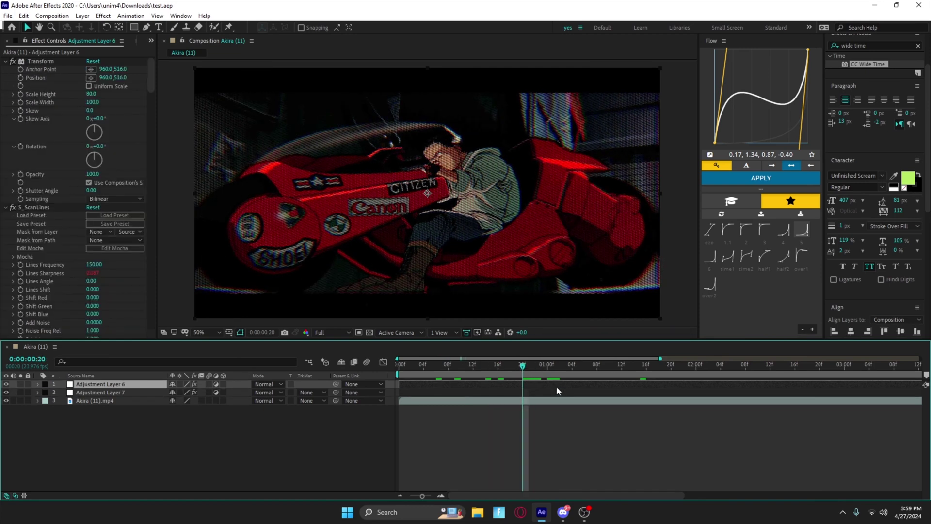
key("ctrl+alt+y")
left_click(875, 46)
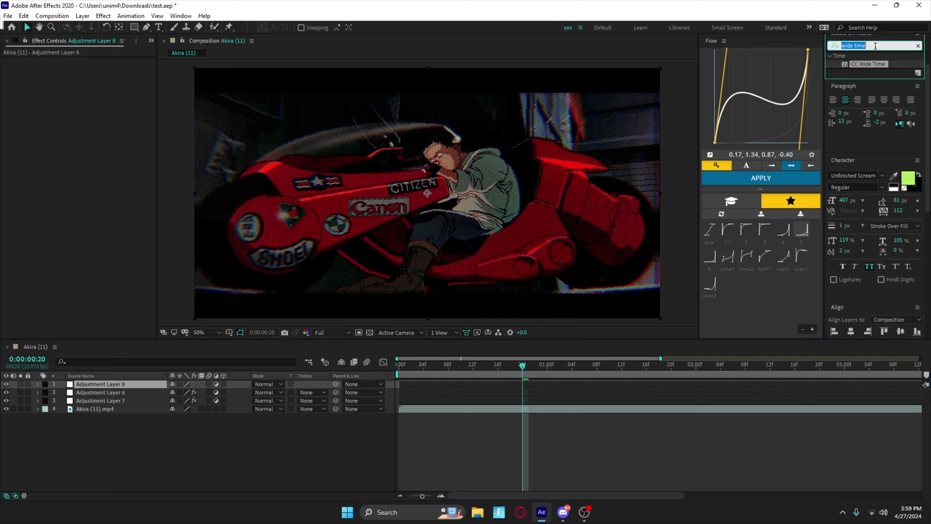
type("expos")
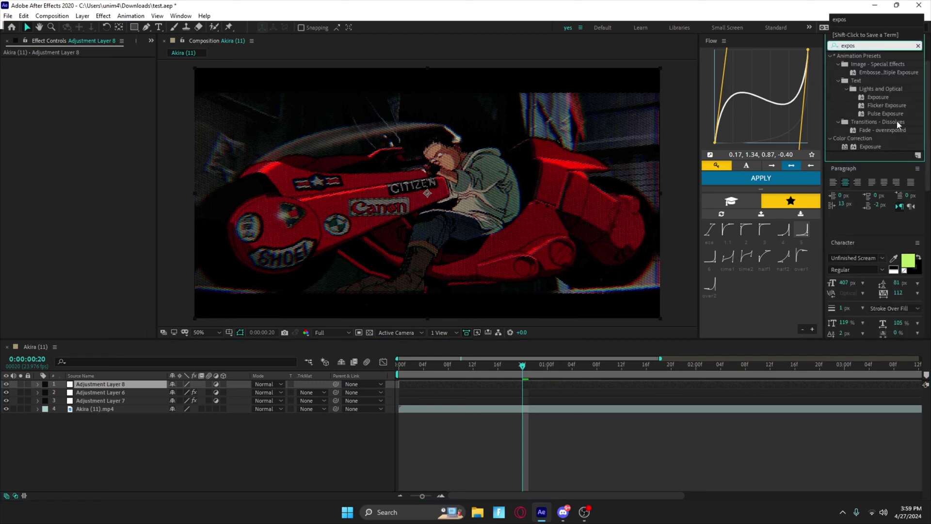
left_click_drag(863, 145, 518, 385)
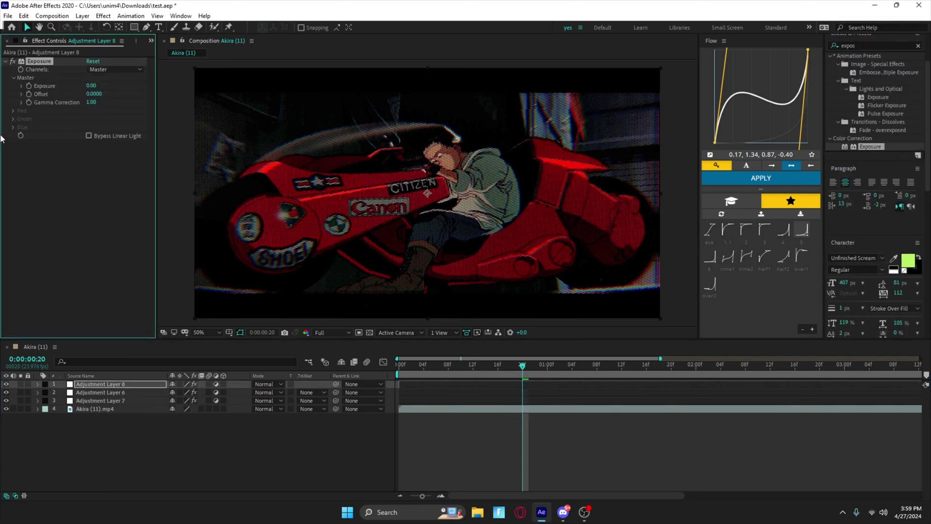
Step: Set the Exposure effect's master exposure to 1 and check the brightness at frames 0:00:01:10 and 0:00:01:16
left_click(91, 86)
type("1")
left_click(467, 441)
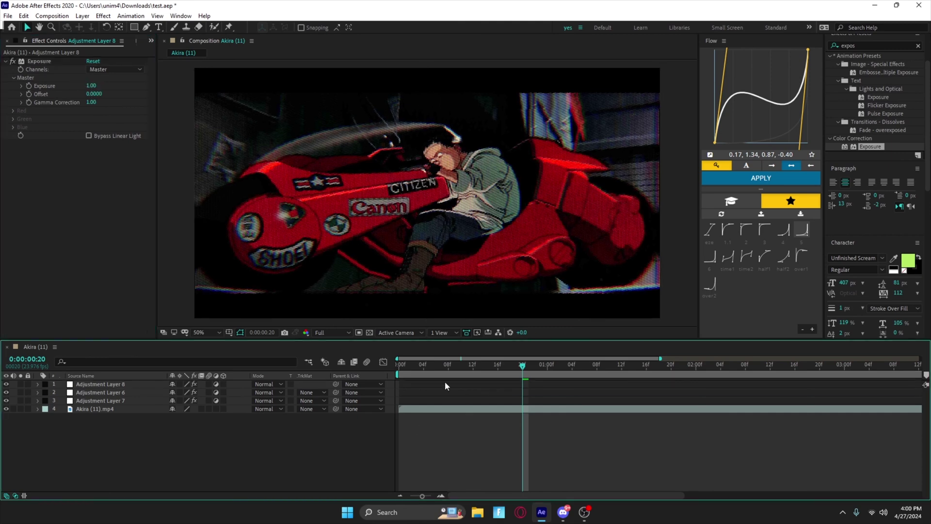
left_click(460, 383)
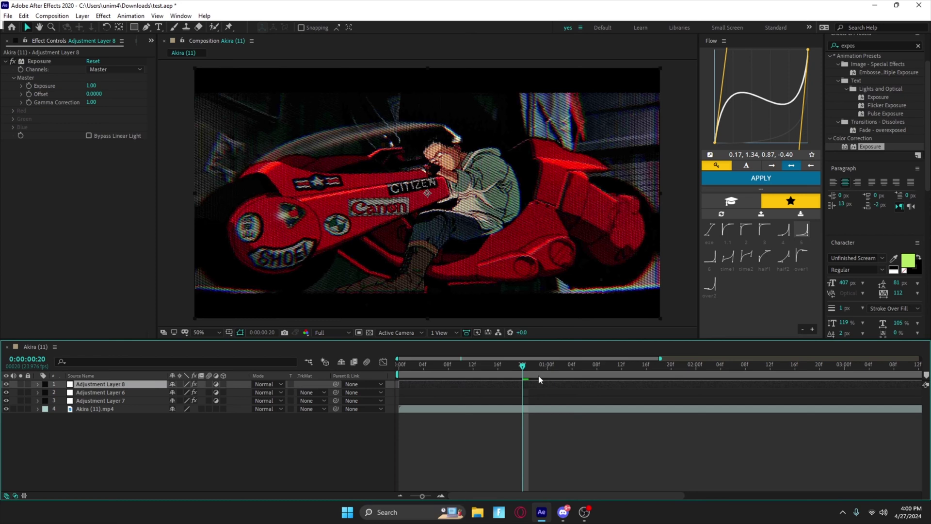
left_click_drag(543, 373, 585, 371)
left_click(608, 371)
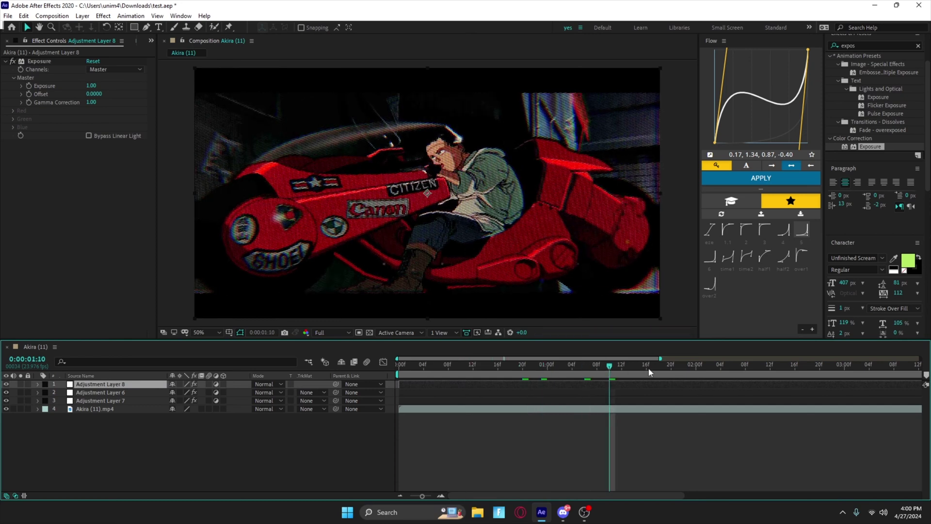
left_click(646, 371)
Step: Apply Deep Glow above the Exposure effect on Adjustment Layer 8 and set its exposure to 0.25
left_click(857, 45)
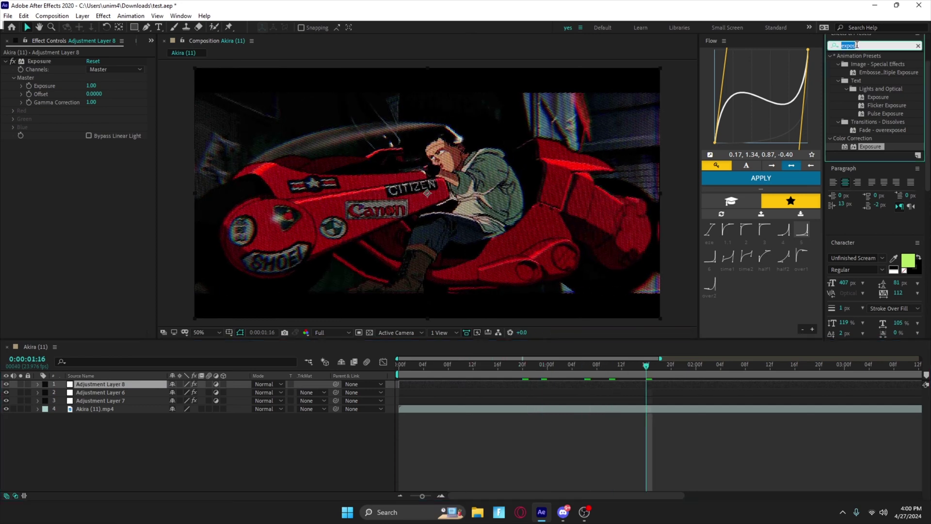
type("deep")
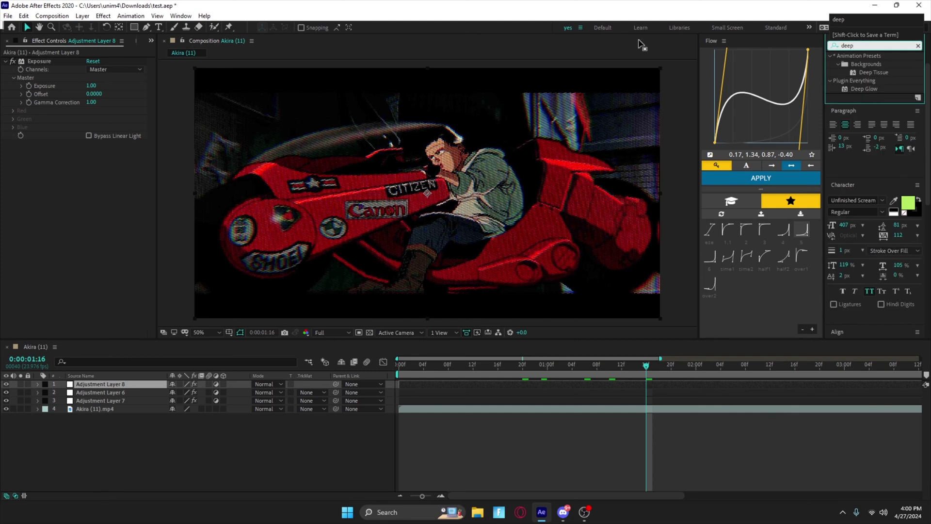
left_click_drag(852, 90, 67, 60)
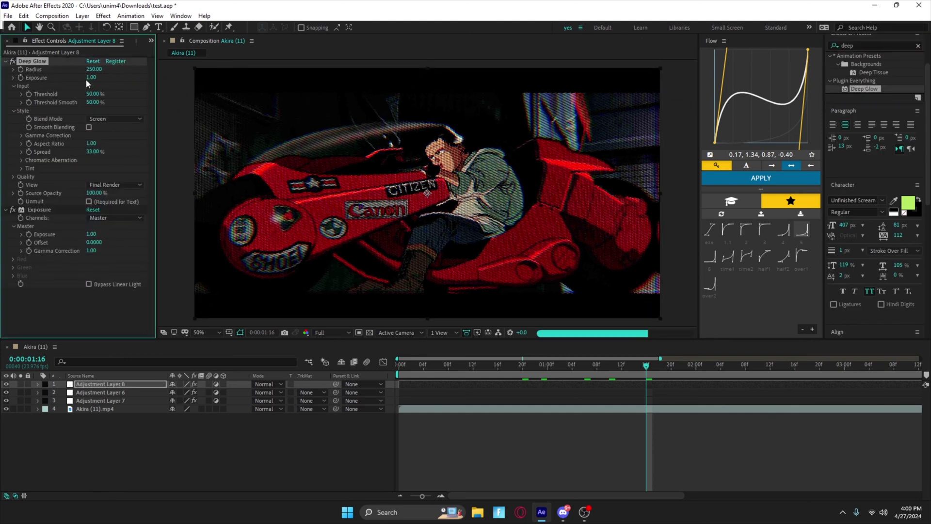
left_click(90, 78)
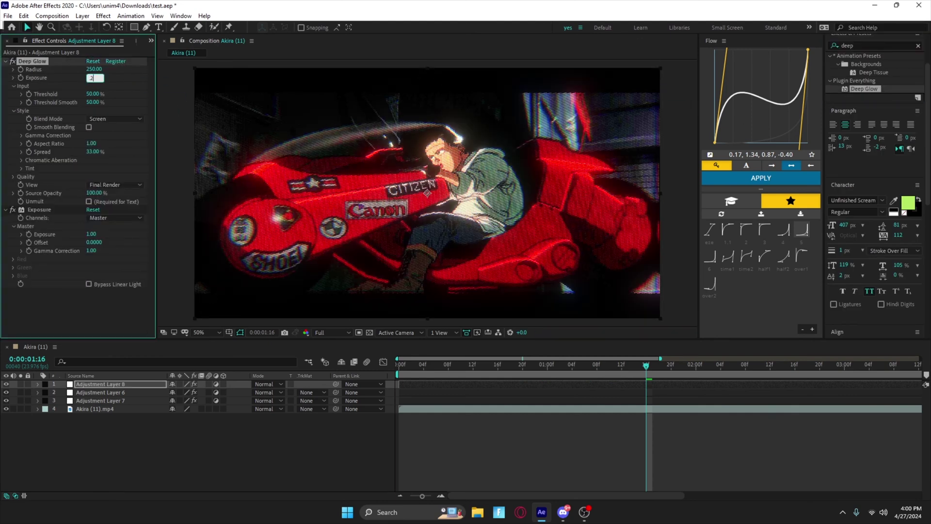
type("5")
key("Return")
left_click(543, 450)
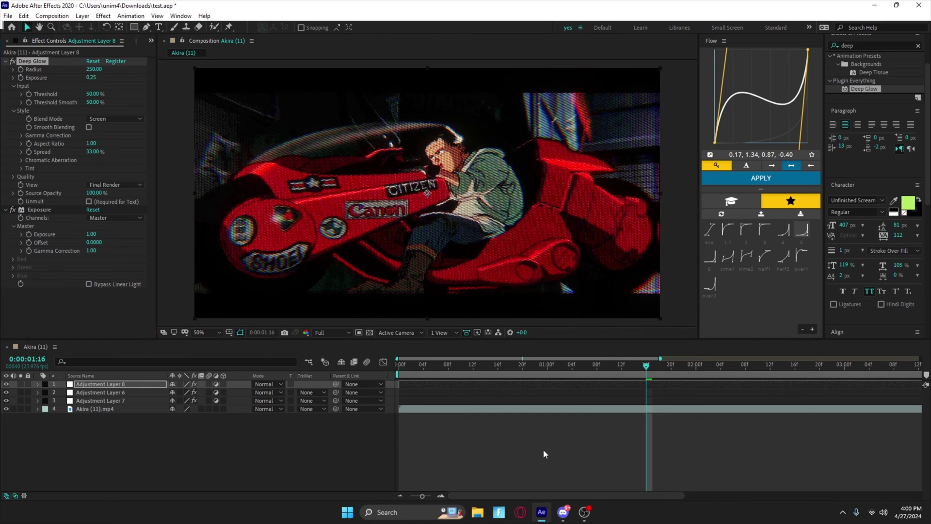
Step: Set the master exposure of the Exposure effect on Adjustment Layer 8 to 0.5 and check frame 0:00:00:14
left_click(531, 387)
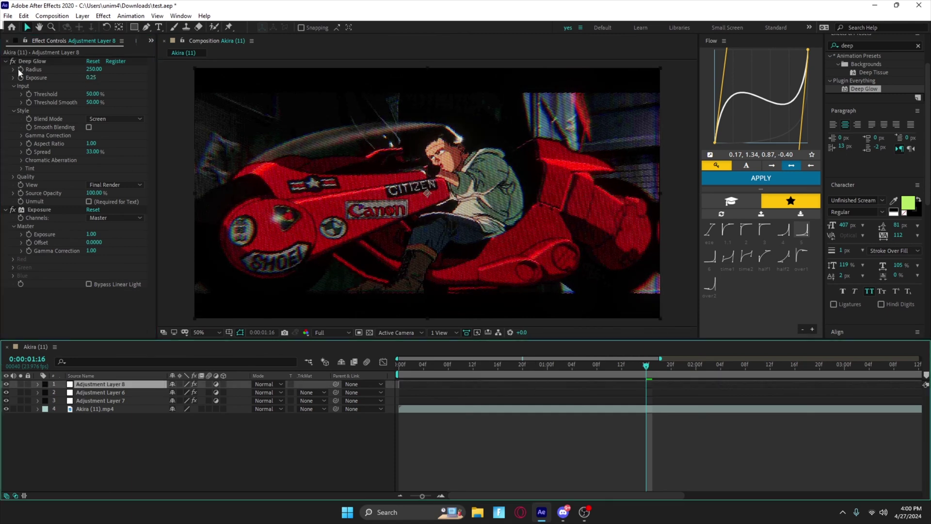
left_click(91, 234)
type(".5")
key("Return")
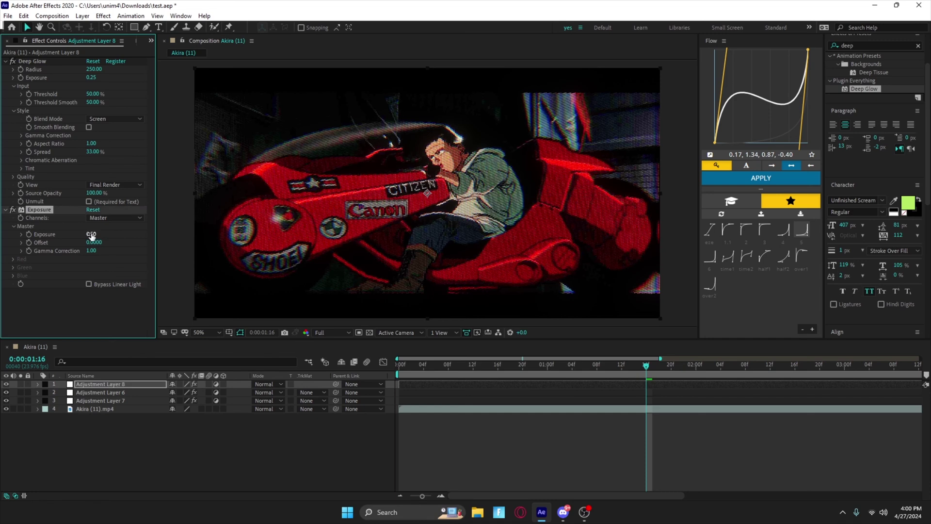
left_click(537, 473)
left_click(485, 367)
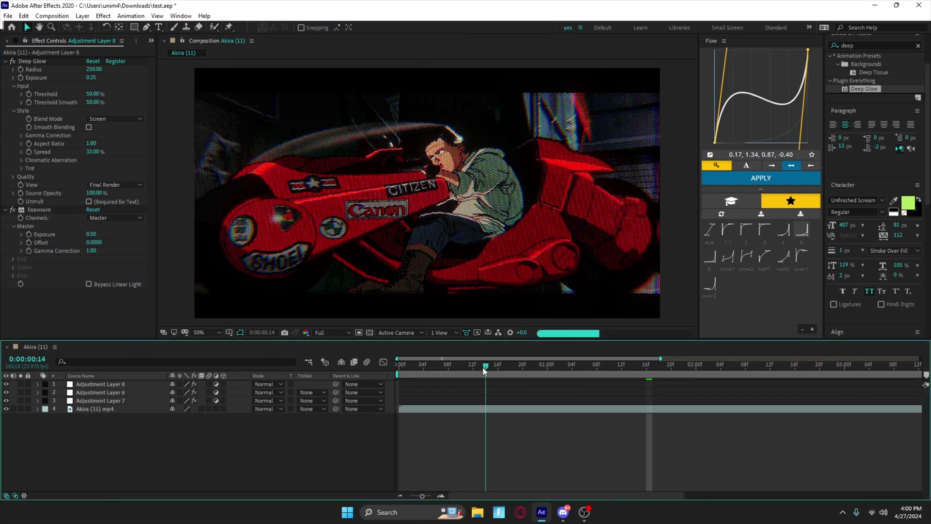
Step: Apply the Transform effect to Adjustment Layer 8, set its Scale to 102, and check frames 0:00:00:20, 0:00:02:02 and 0:00:02:11
left_click(490, 384)
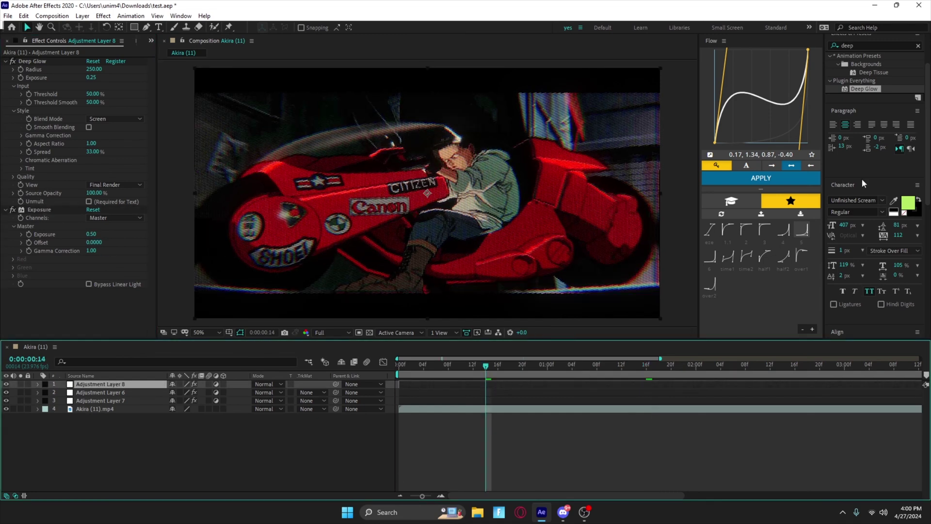
left_click(872, 45)
type("tra")
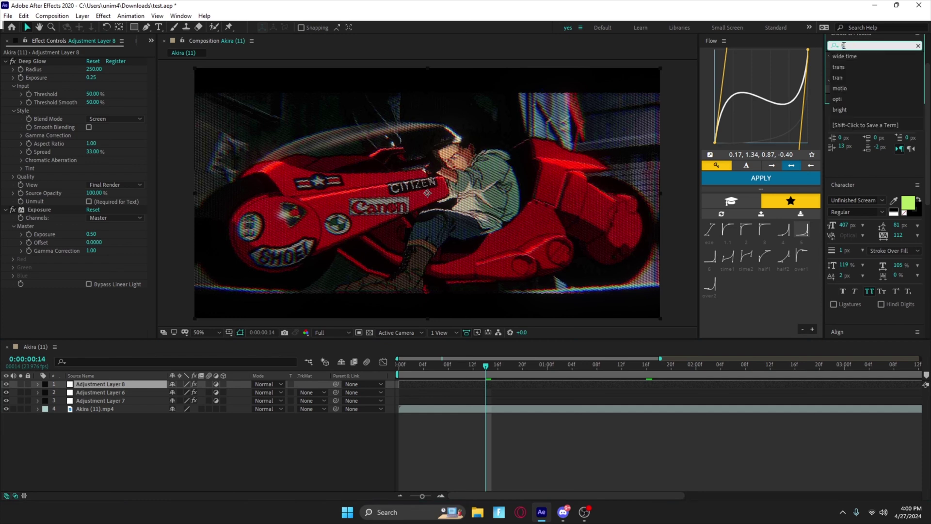
type("ns")
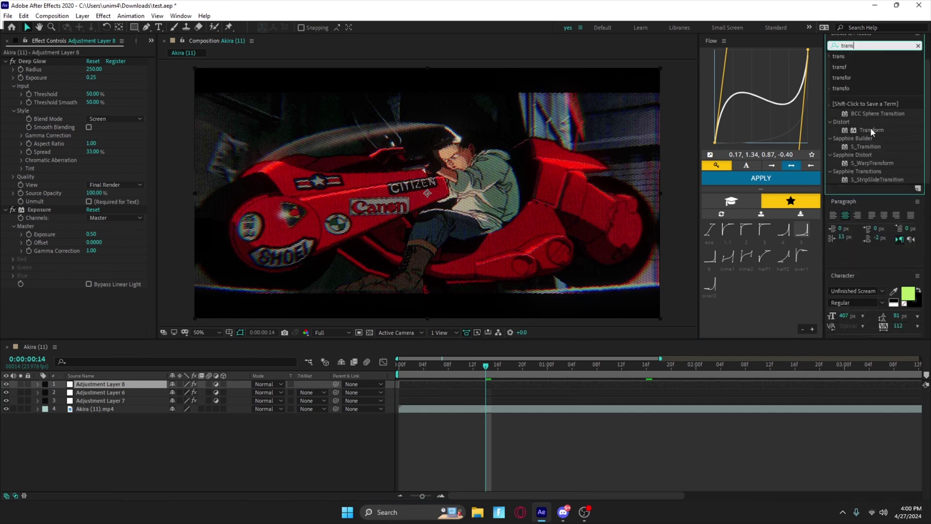
left_click_drag(870, 128, 481, 380)
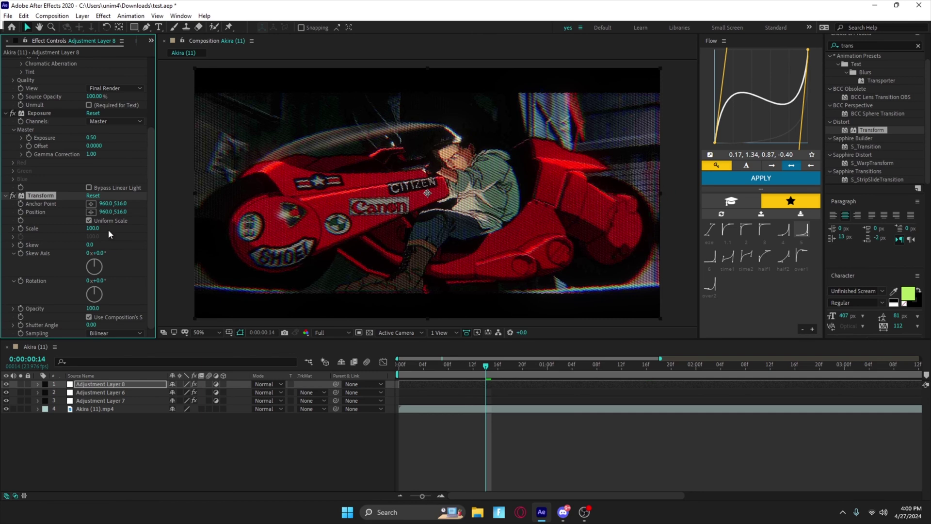
left_click(93, 228)
type("102")
key("Return")
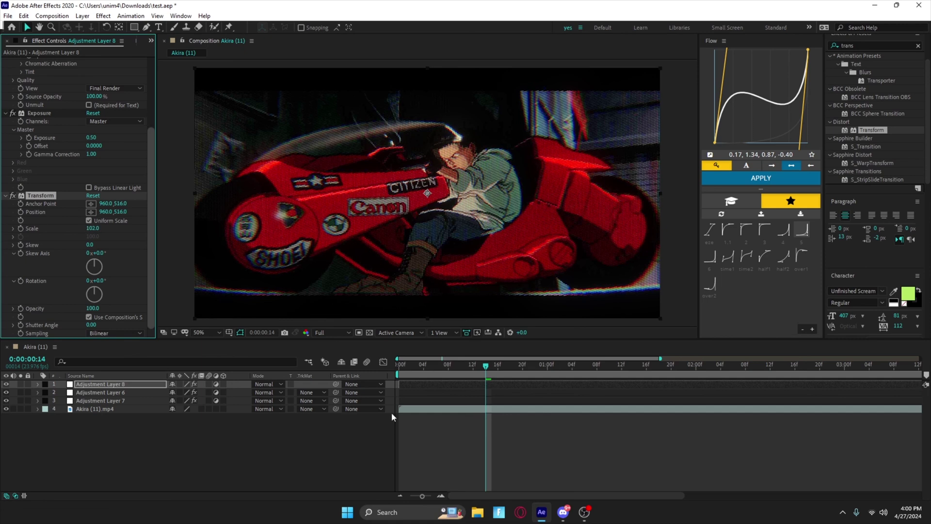
left_click(525, 371)
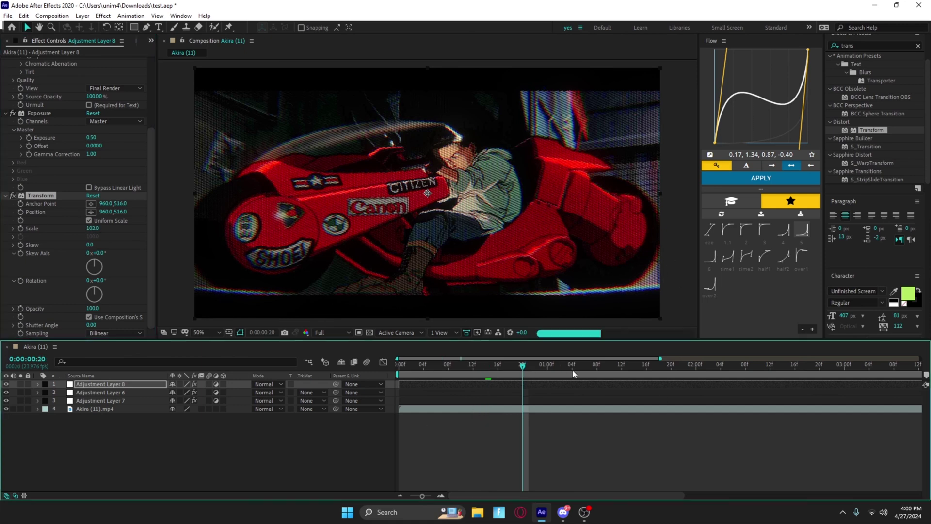
left_click(643, 375)
left_click(708, 373)
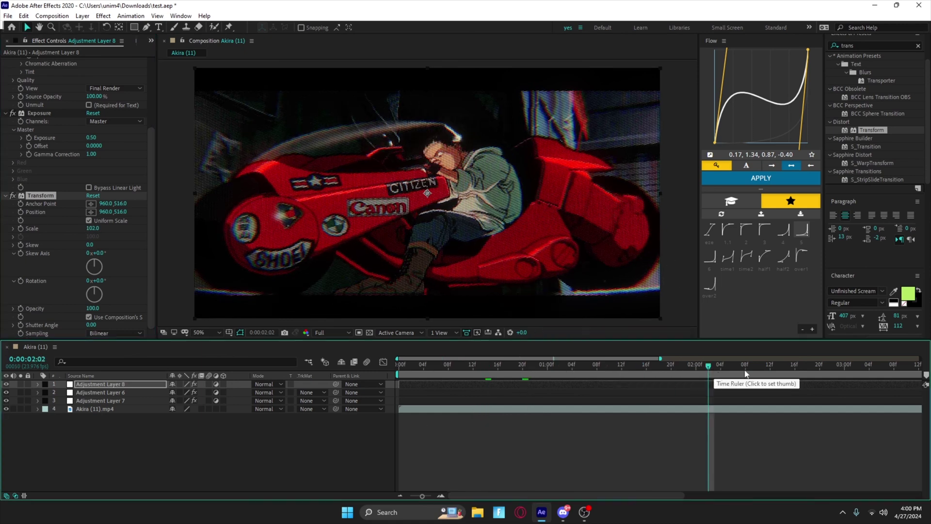
left_click(765, 371)
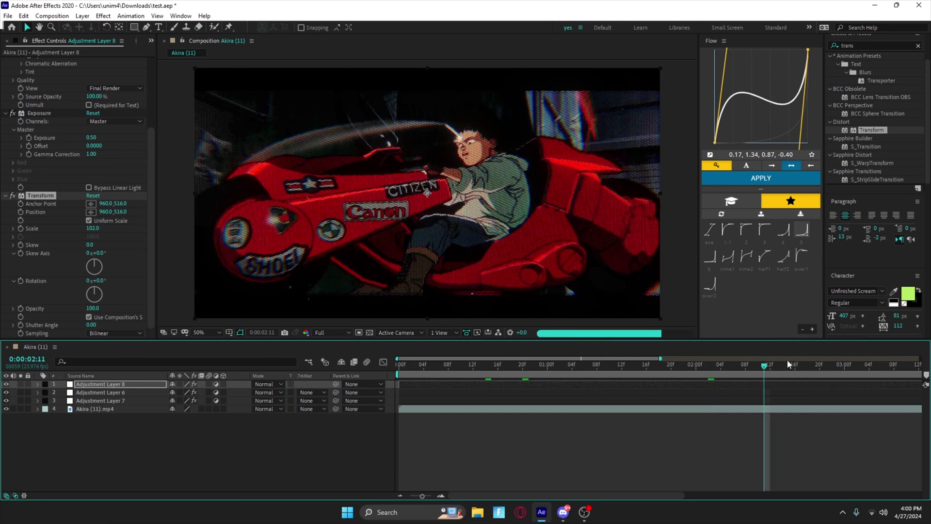
Step: Preview the finished screen effect from the composition's start and check frames 0:00:00:14 and 0:00:00:08
left_click(839, 366)
key("Home")
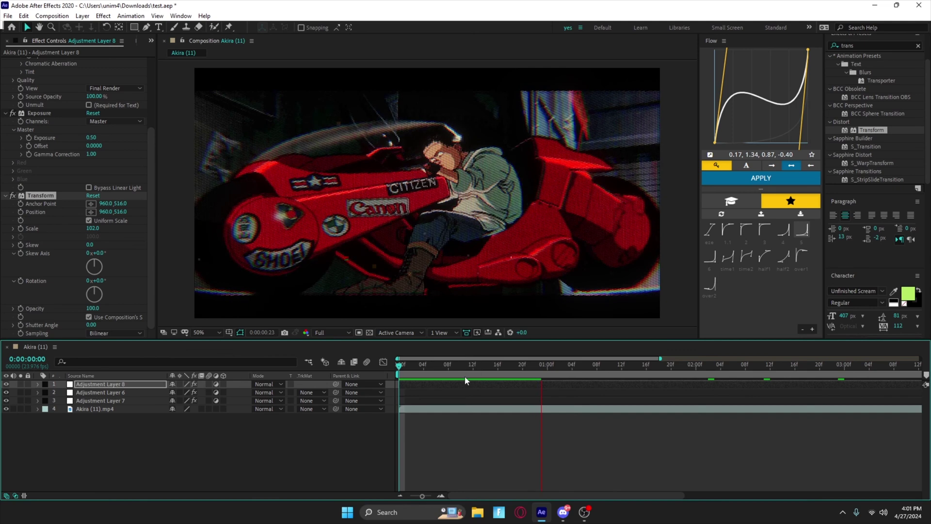
left_click_drag(471, 370, 488, 410)
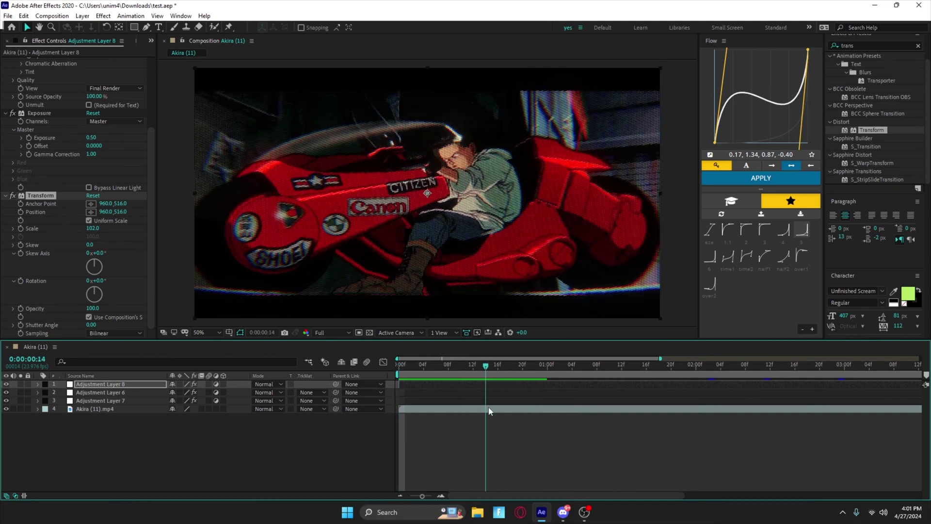
left_click(501, 473)
scroll(104, 177, "up", 4)
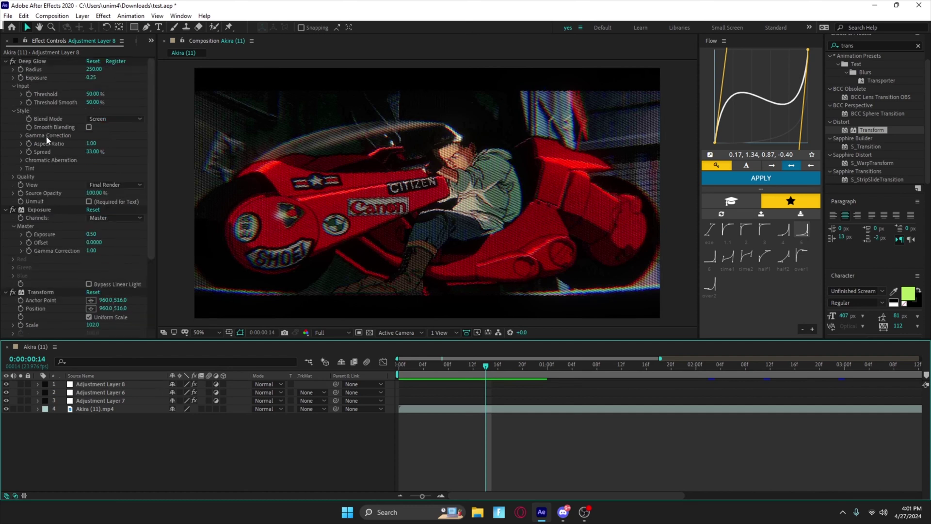
left_click_drag(485, 378, 449, 380)
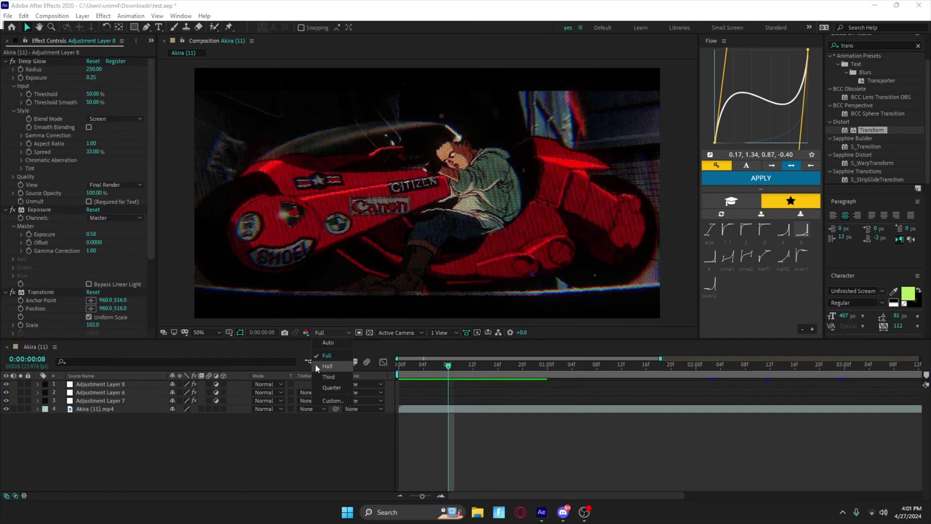
Step: Lower the composition's preview resolution to Half and then Third, comparing the picture at frames 0:00:00:16 and 0:00:01:00
key("ctrl+shift+j")
left_click(334, 333)
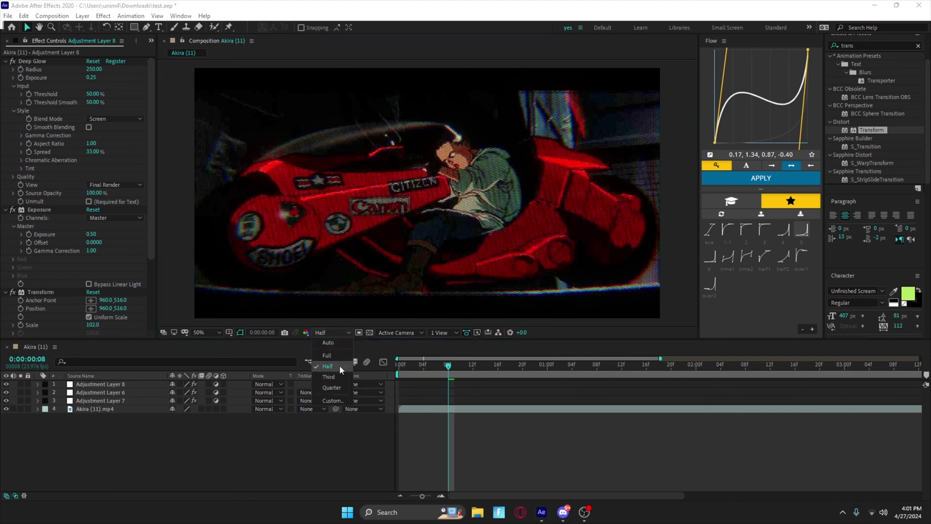
left_click(330, 373)
left_click(498, 369)
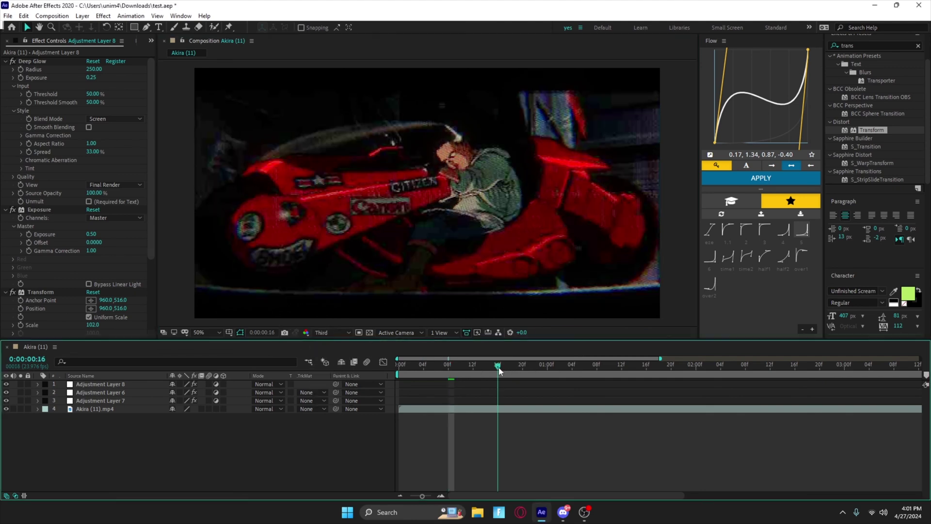
left_click(548, 369)
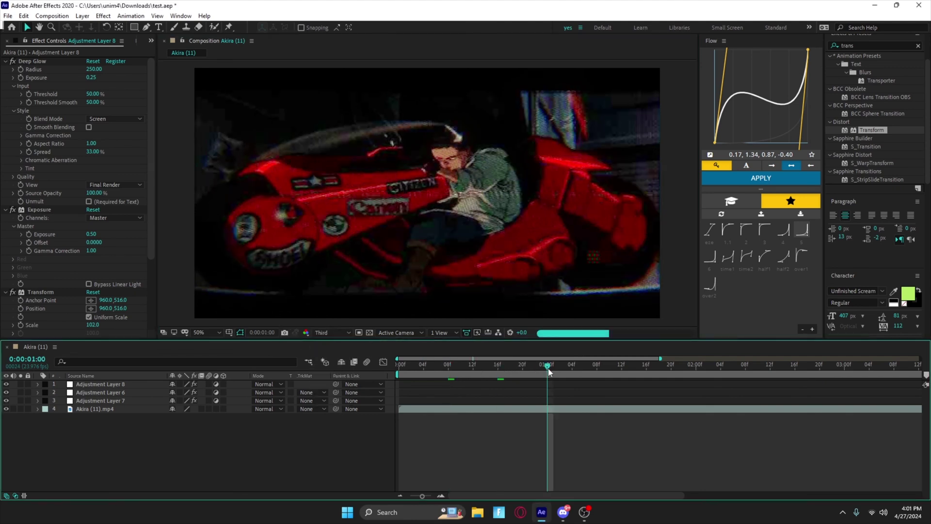
Step: Try the Quarter preview resolution at frame 0:00:01:00, and return the composition's preview to Full
left_click(338, 334)
left_click(334, 390)
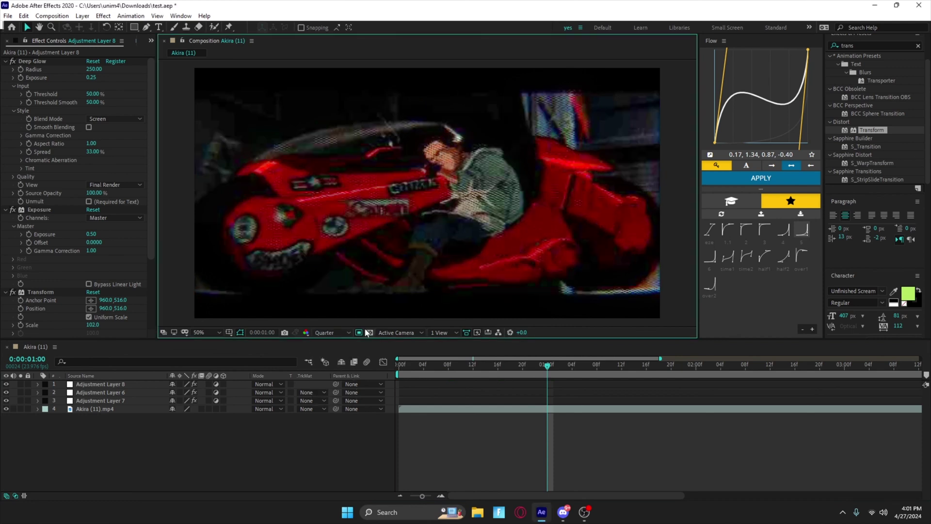
left_click(333, 333)
left_click(329, 354)
left_click(564, 447)
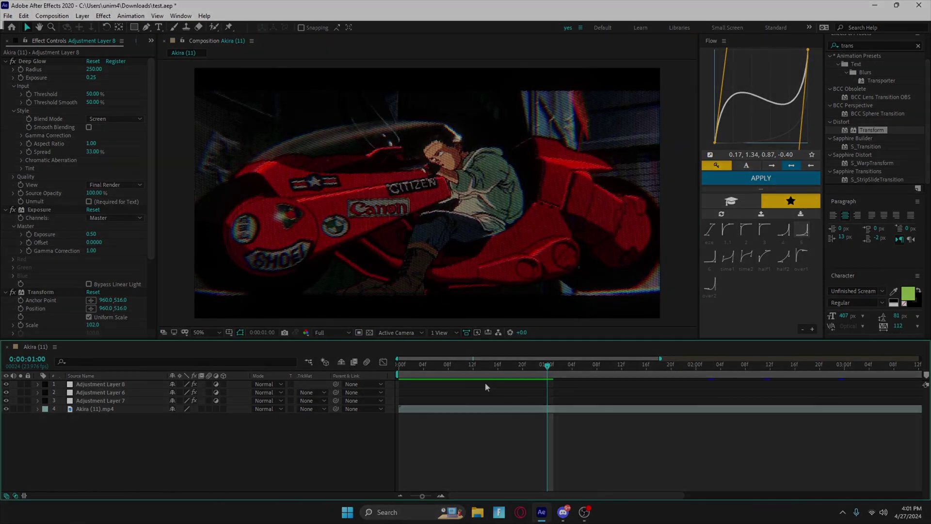